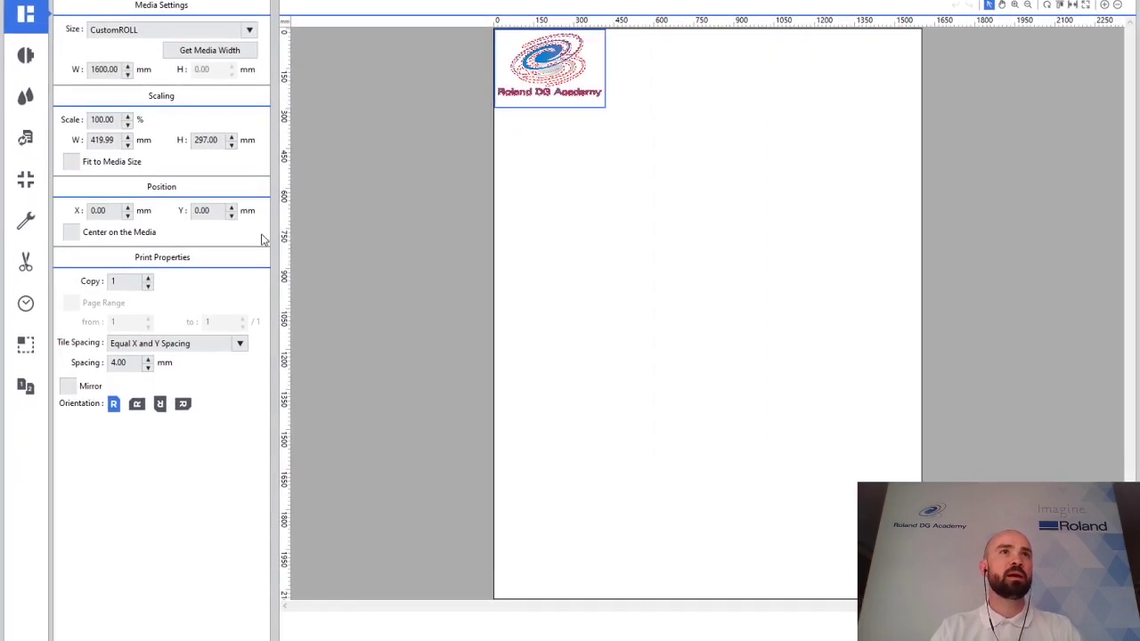
Step: Set the media width to 1500 mm and copy that value
left_click(217, 51)
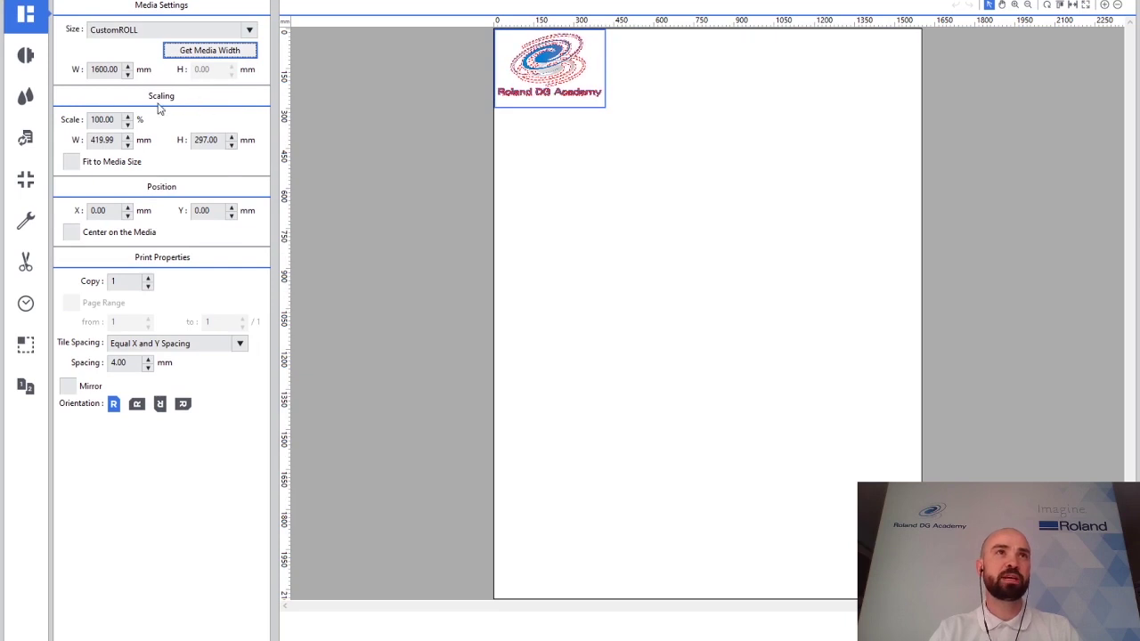
left_click_drag(121, 71, 89, 75)
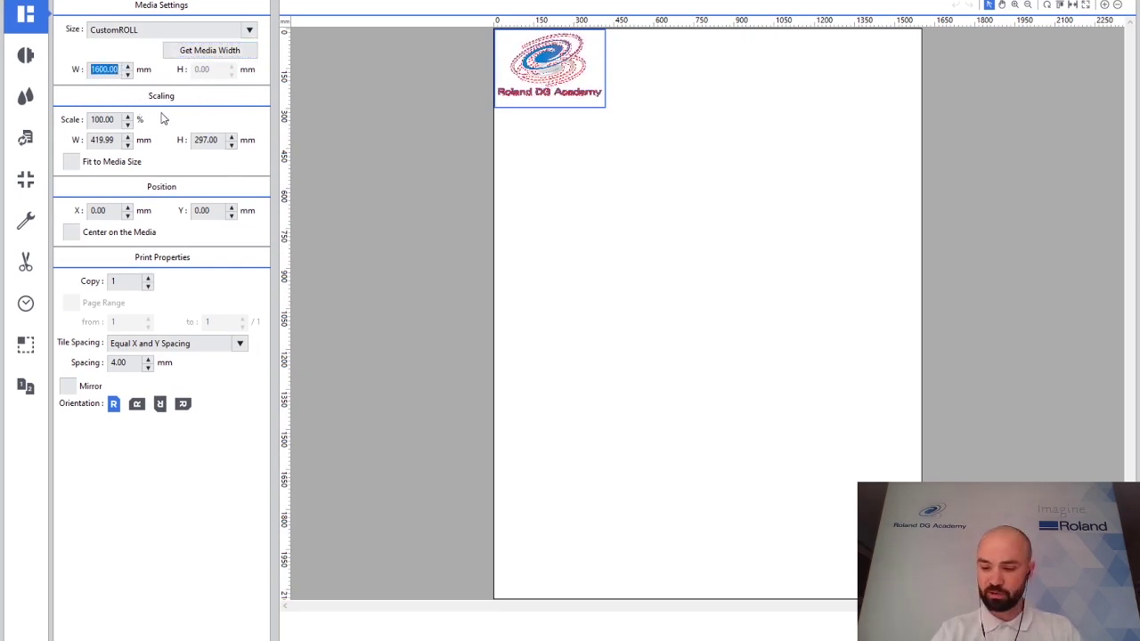
type("15")
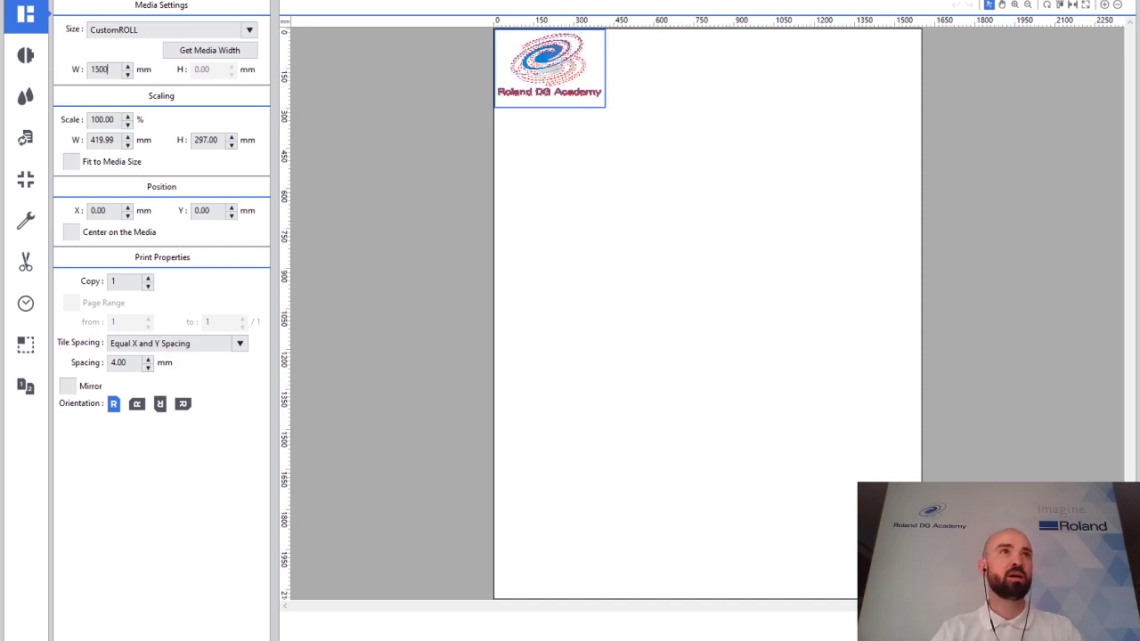
type("00")
key("Return")
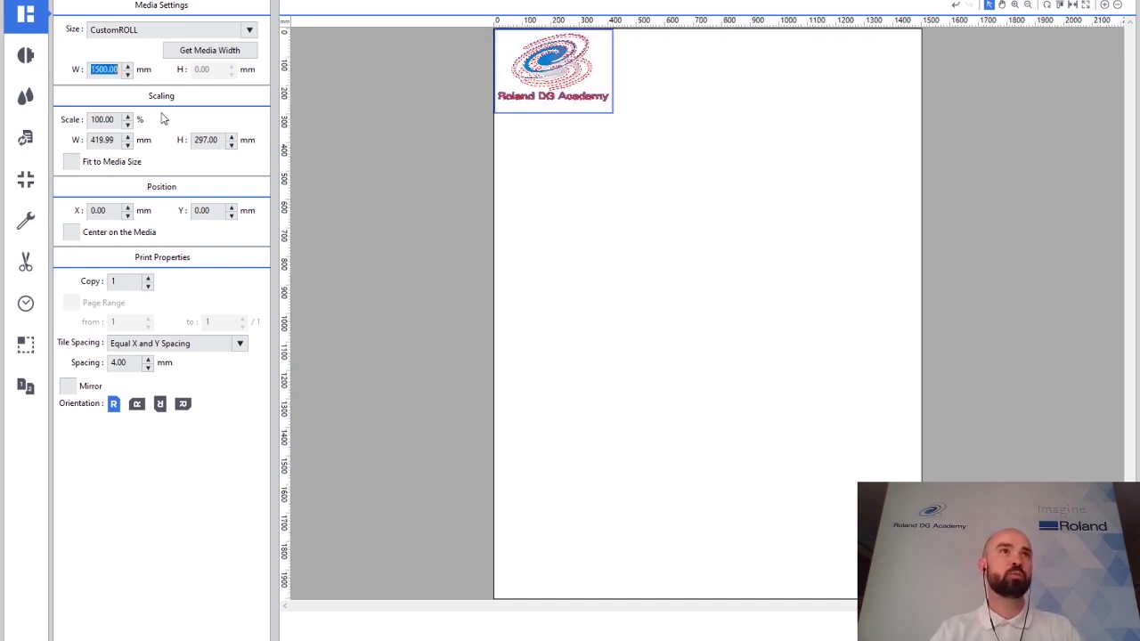
right_click(105, 71)
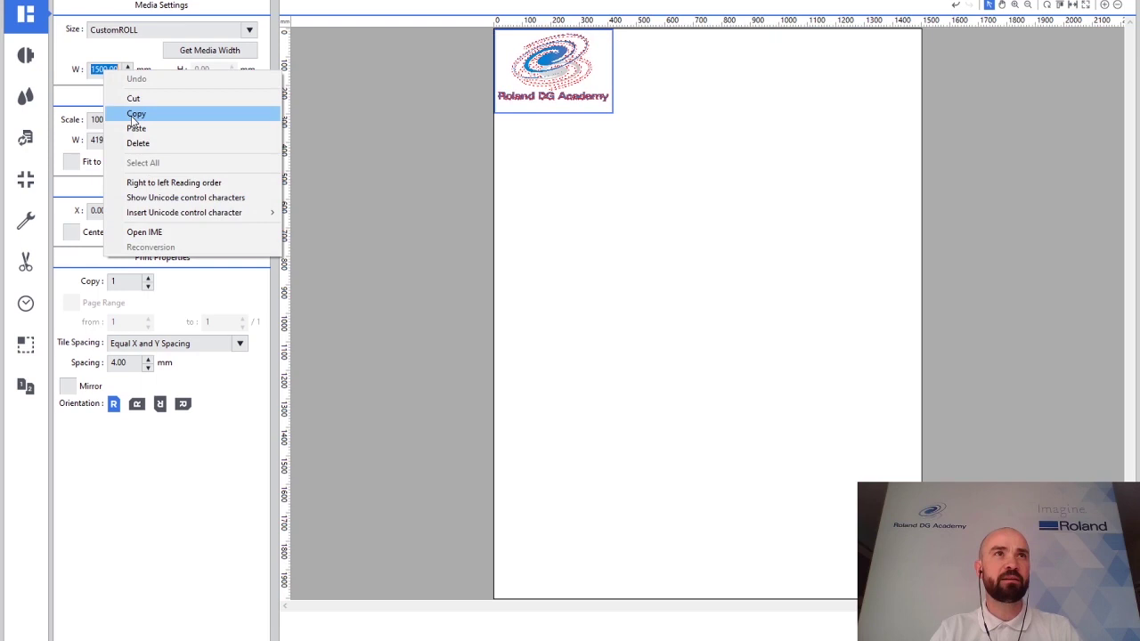
left_click(134, 116)
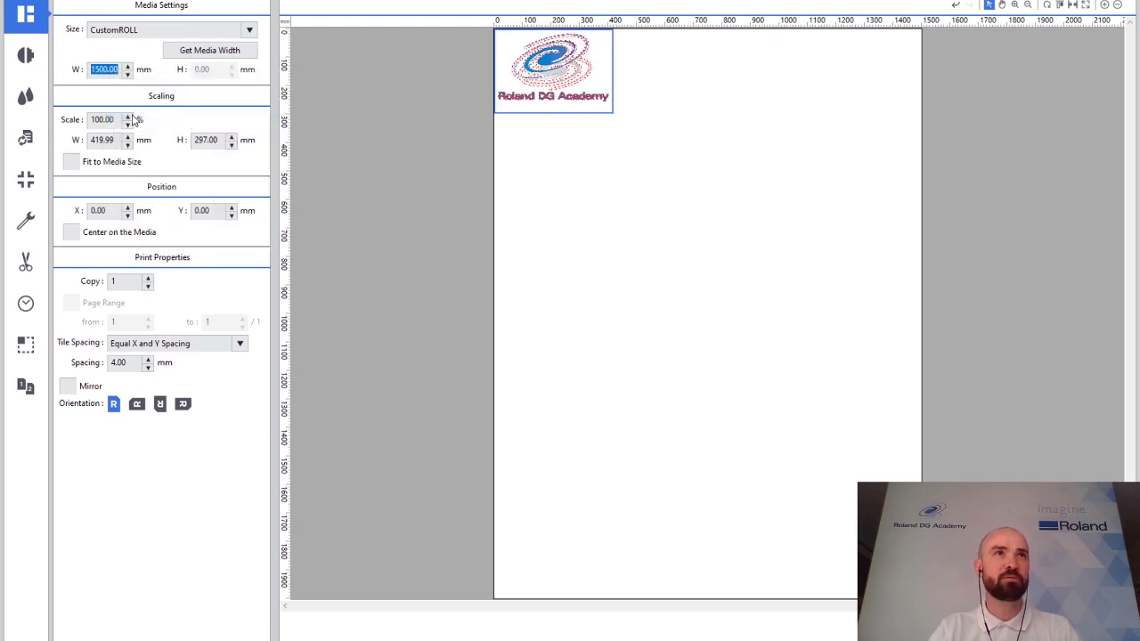
Step: Switch the media size to CustomCUT and paste 1500.00 back into the width
left_click(149, 34)
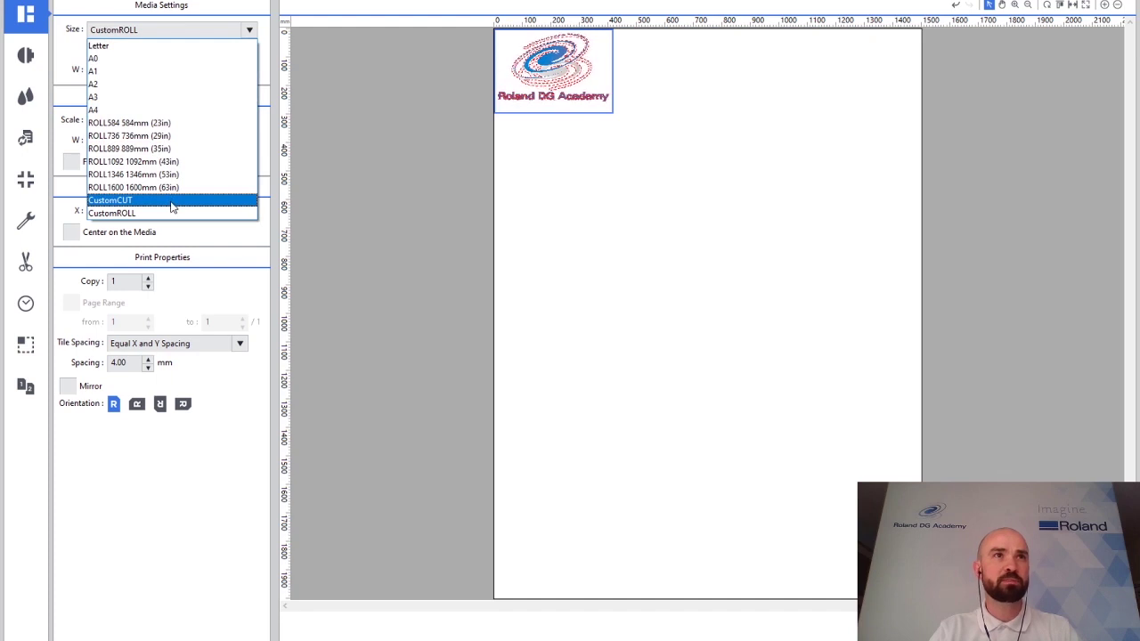
left_click(172, 201)
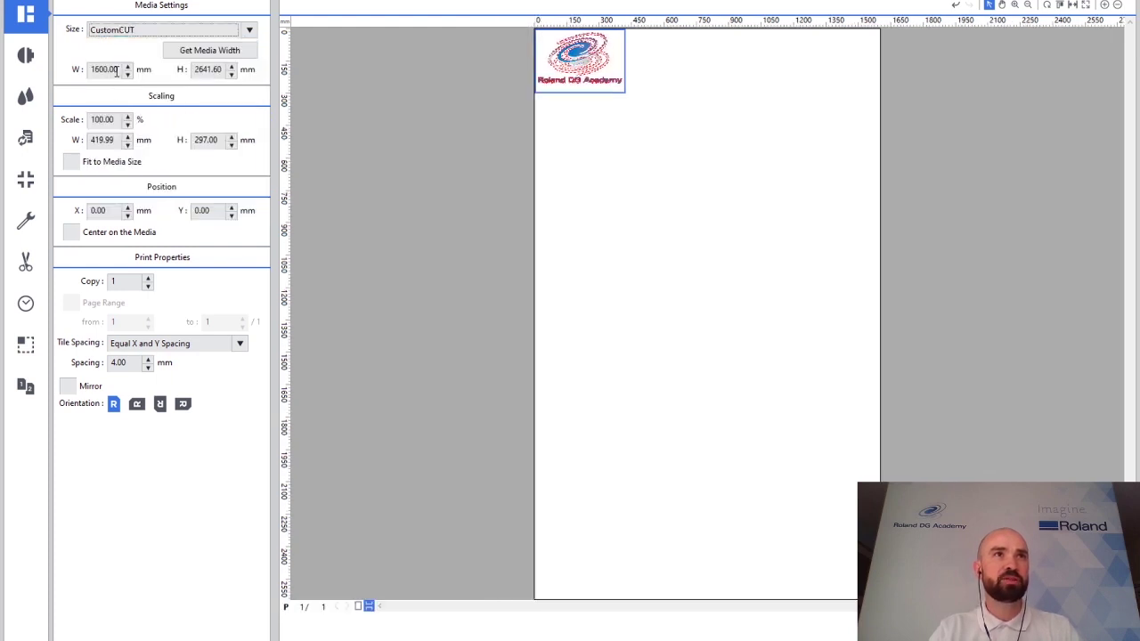
left_click_drag(116, 71, 78, 73)
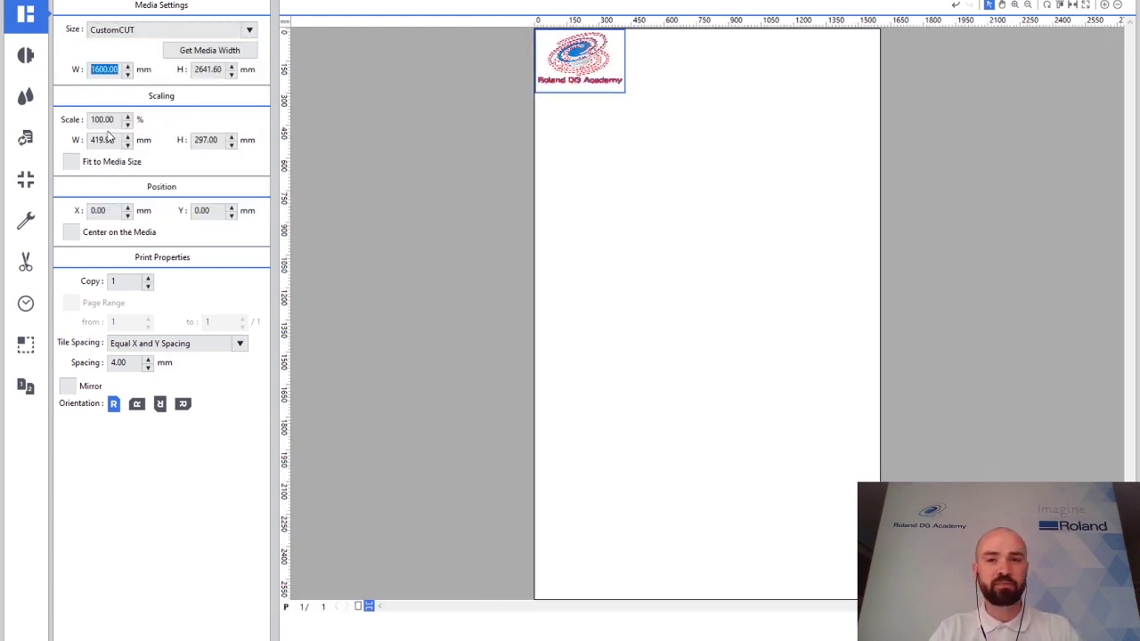
right_click(111, 69)
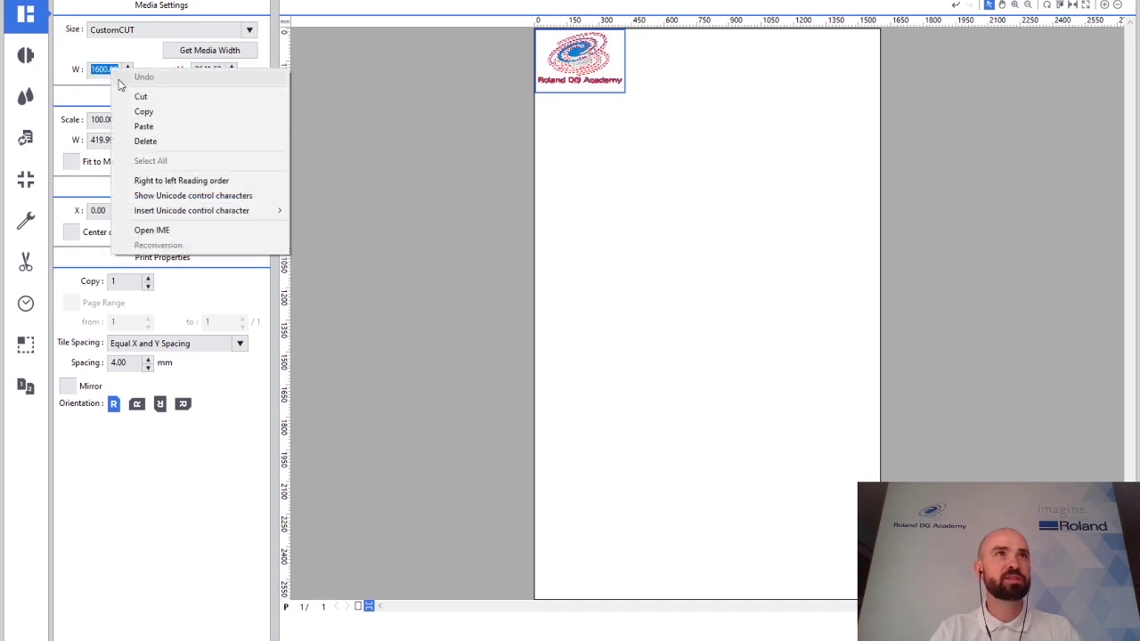
left_click(135, 124)
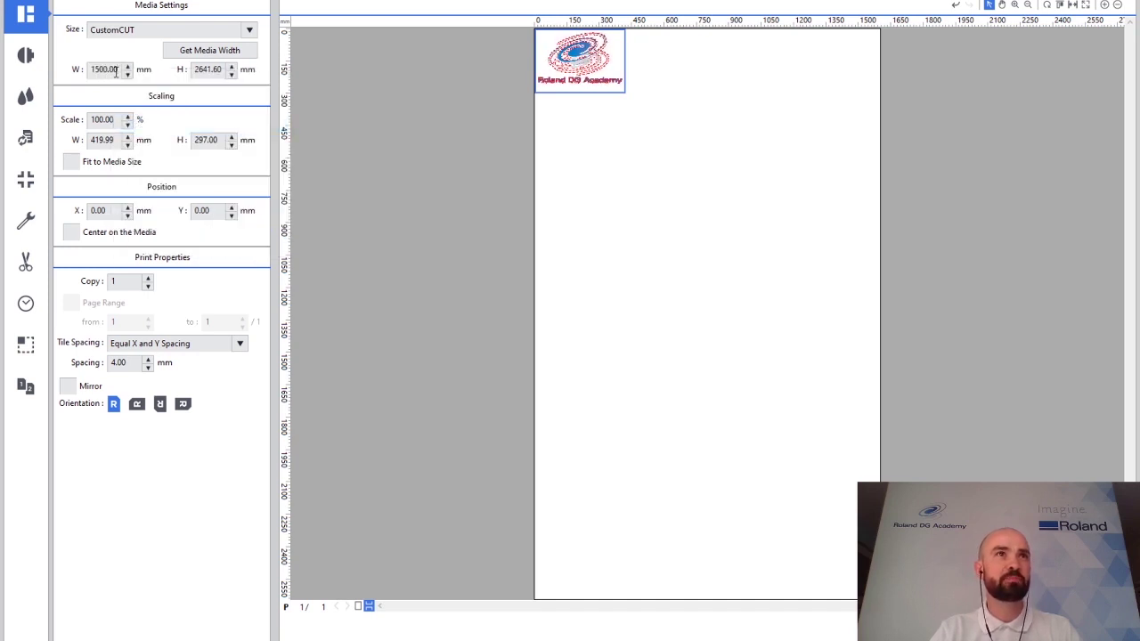
Step: Lay out 24 logo copies, three across and eight down, with 4.00 mm spacing
left_click(202, 69)
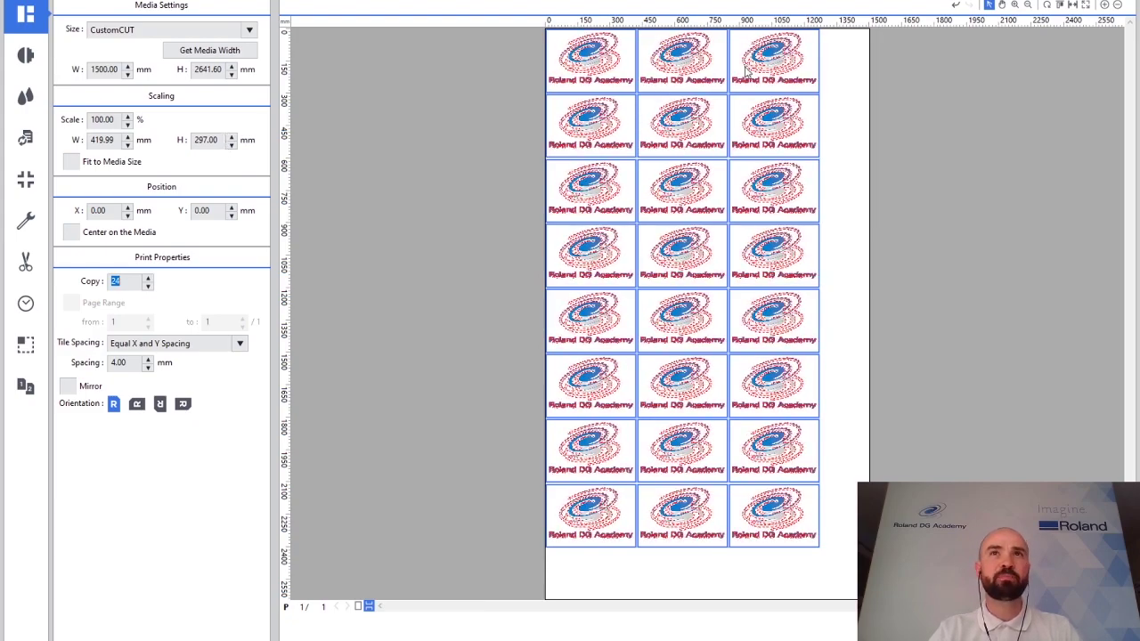
left_click(208, 70)
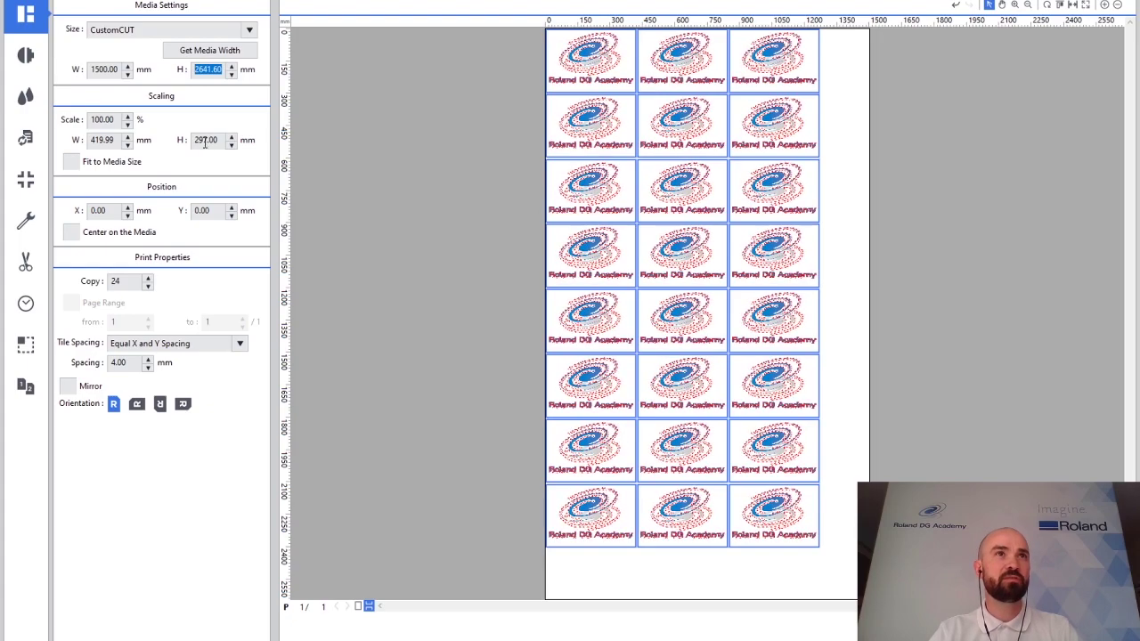
left_click(205, 141)
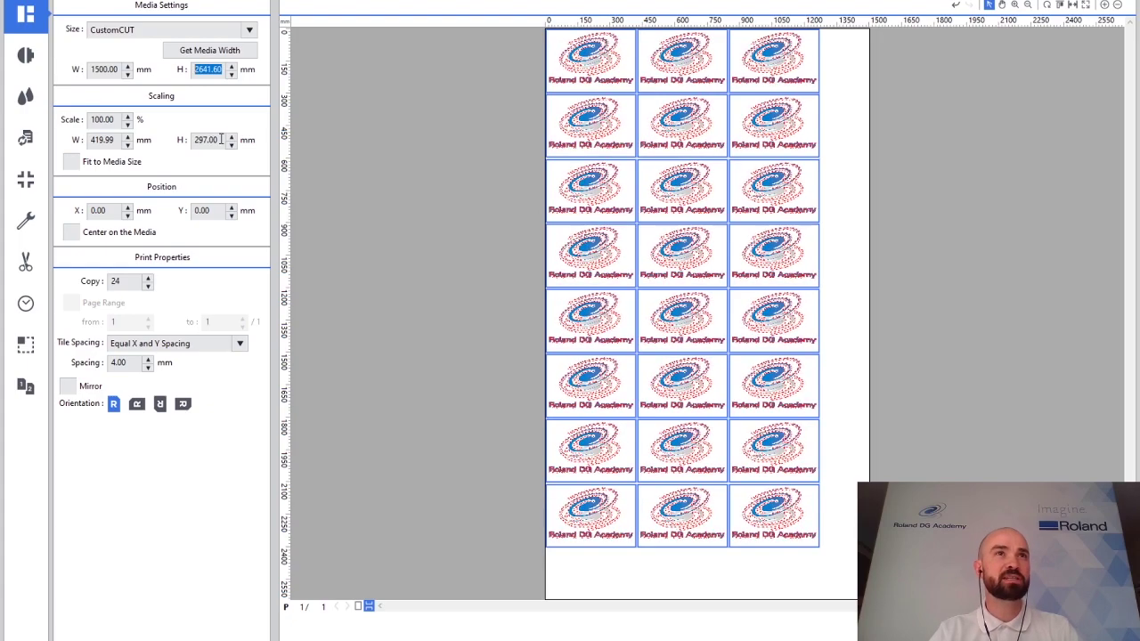
Step: Set the sheet height to 600 mm and zoom out to view all tiled pages
left_click(136, 369)
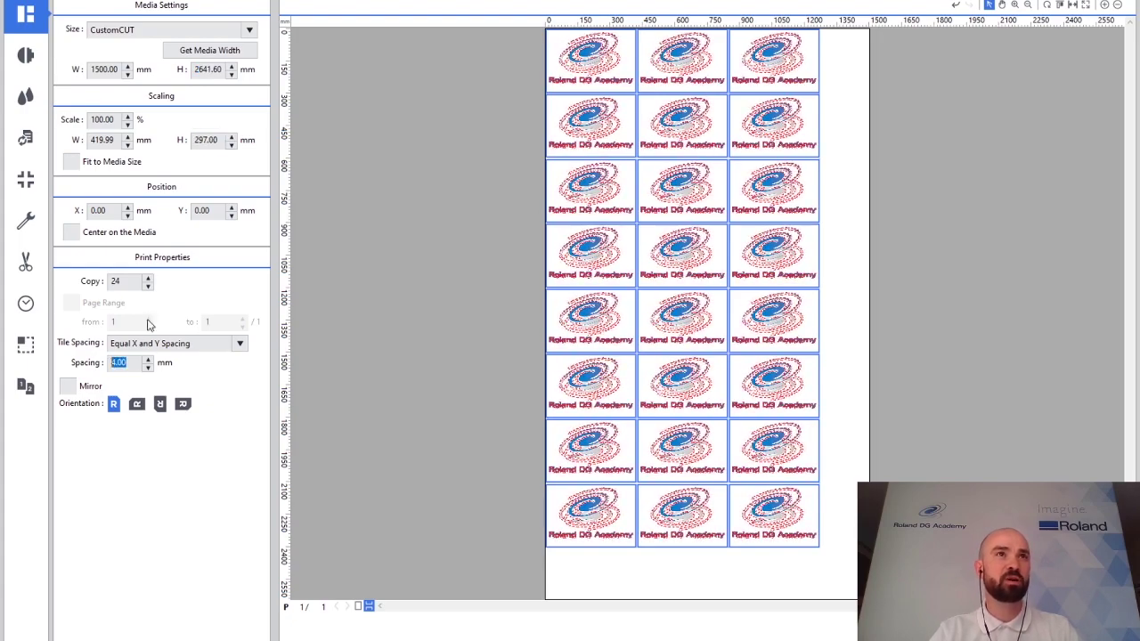
left_click(225, 71)
type("600")
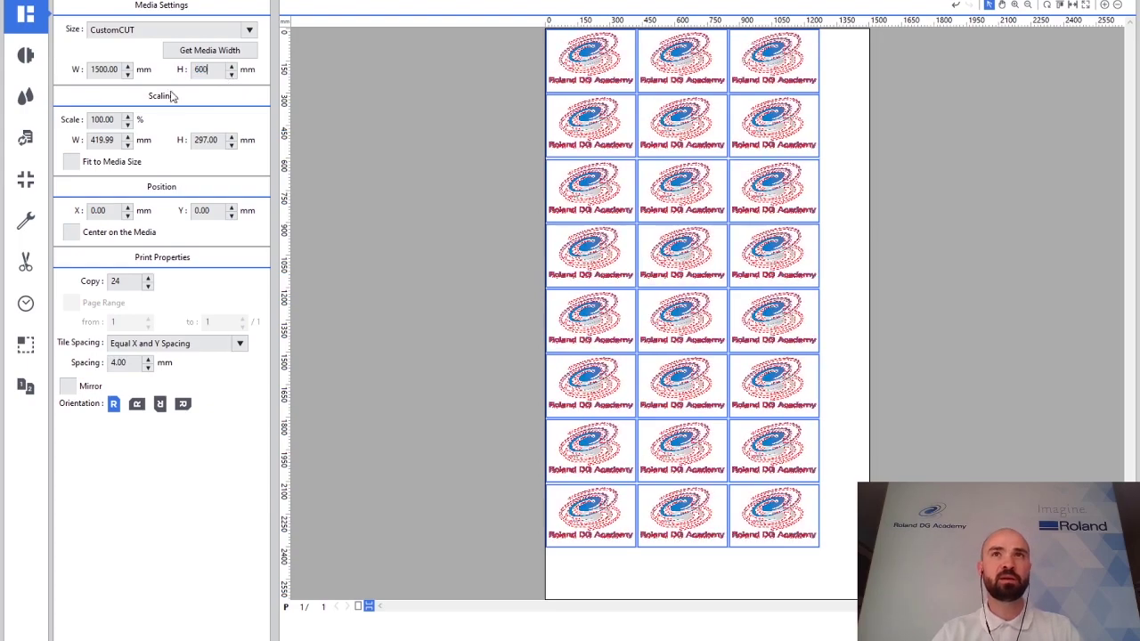
key("Return")
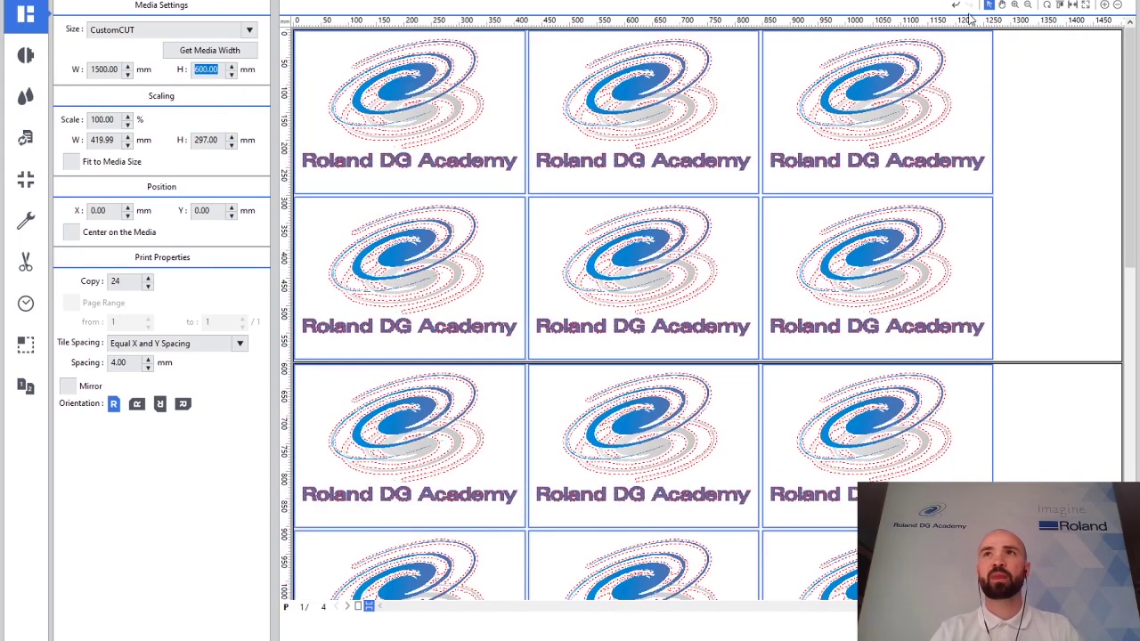
left_click(1118, 5)
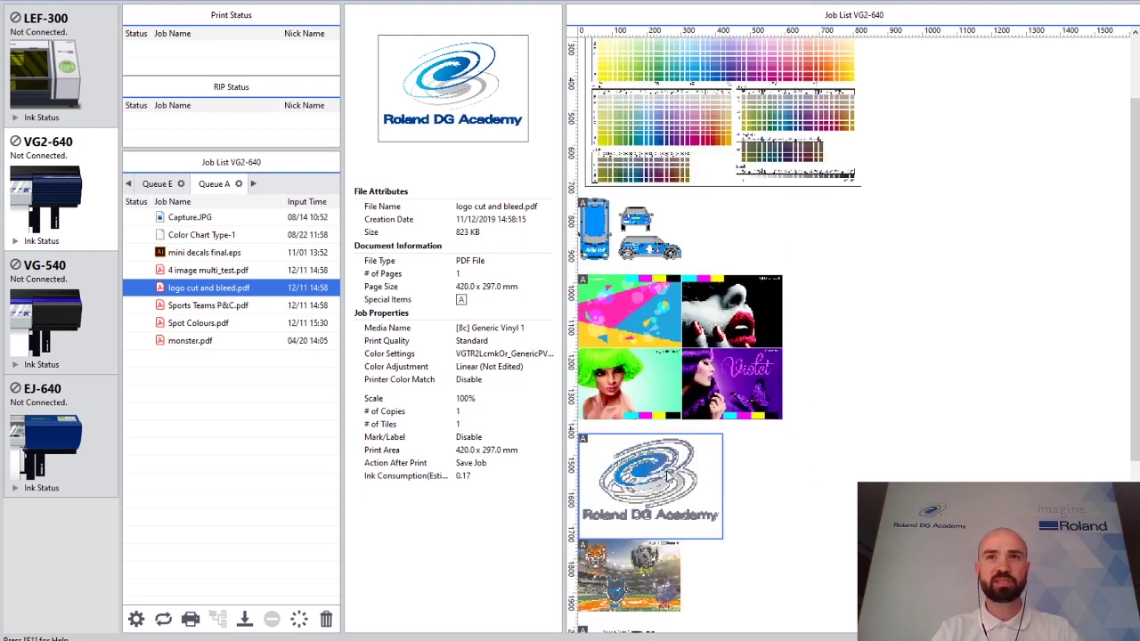
Step: Nest the four PDFs, including Spot Colours and monster, into one 1551.0 × 605.8 mm job
scroll(711, 458, "down", 2)
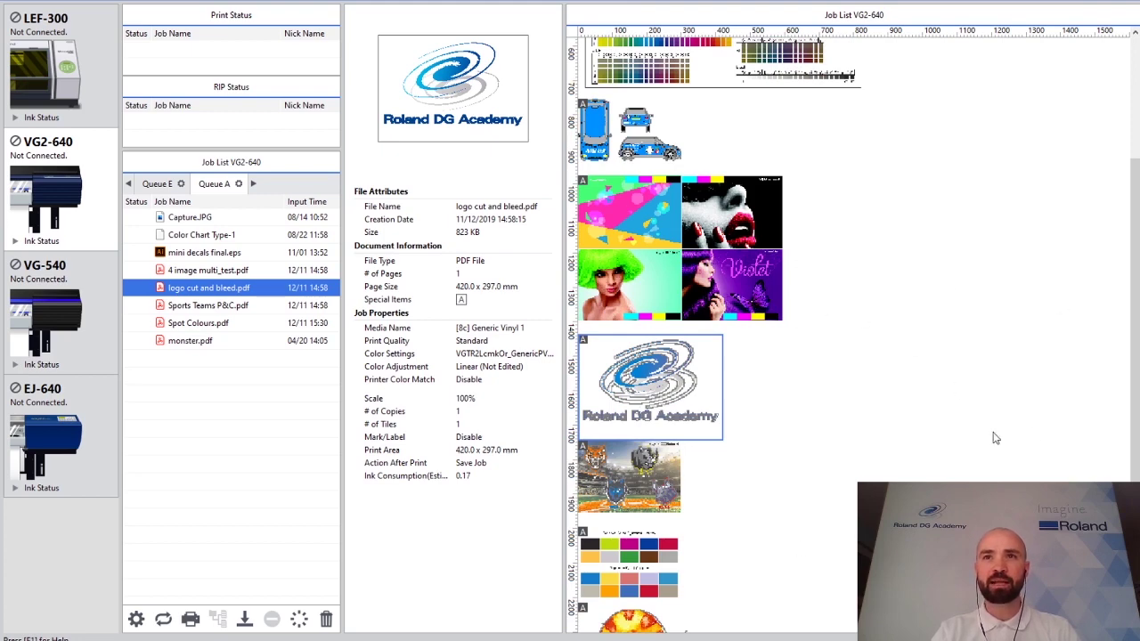
left_click(659, 570)
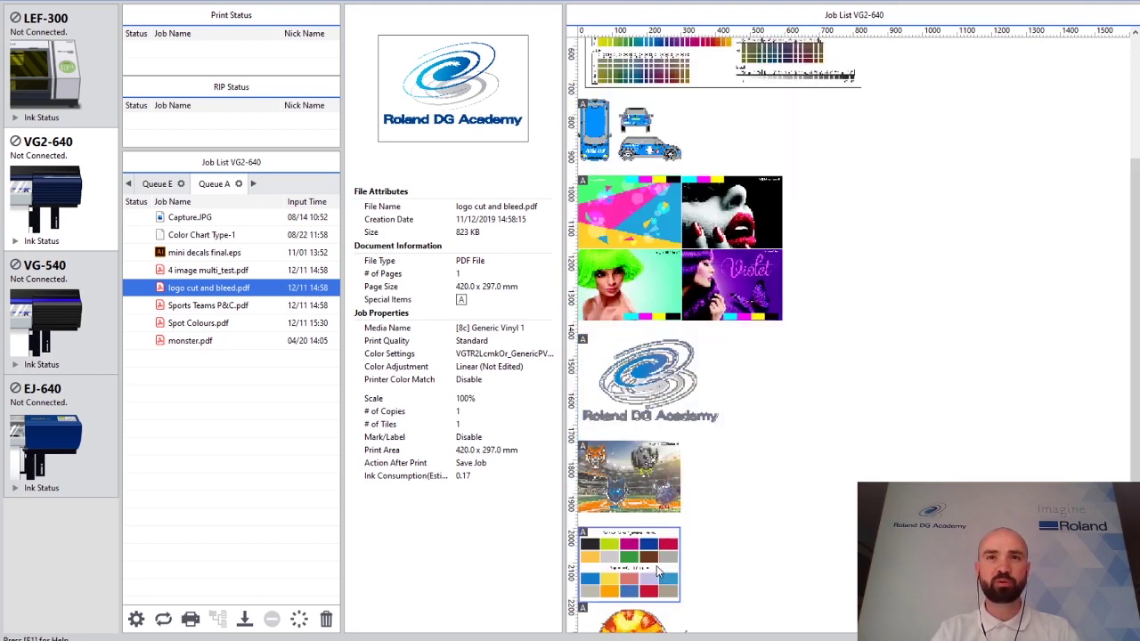
scroll(612, 453, "up", 3)
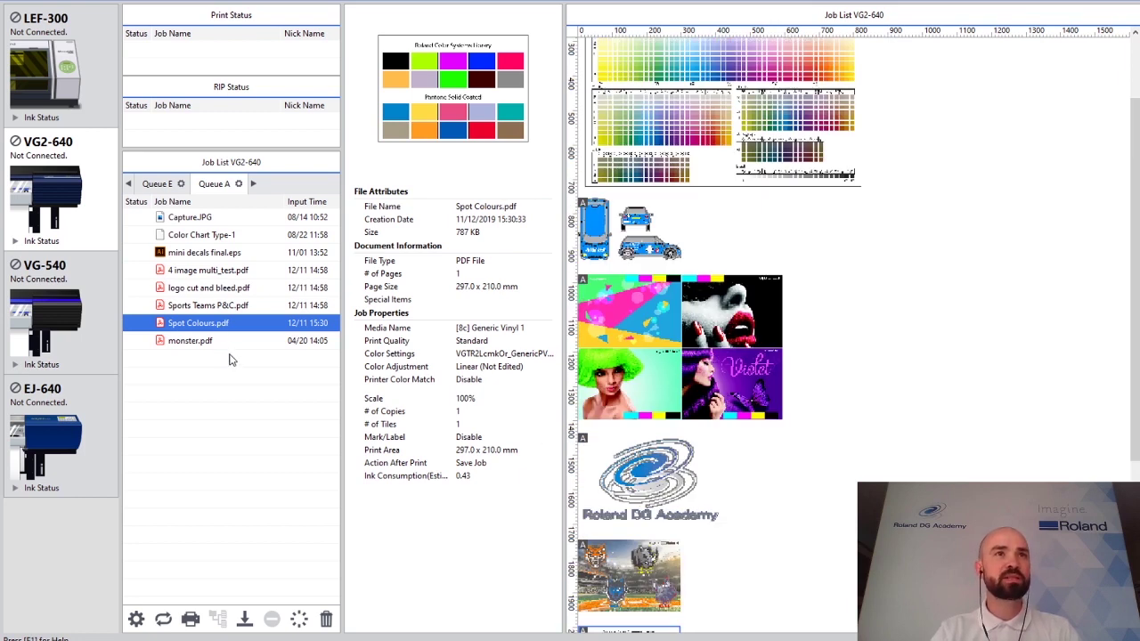
left_click_drag(229, 360, 214, 287)
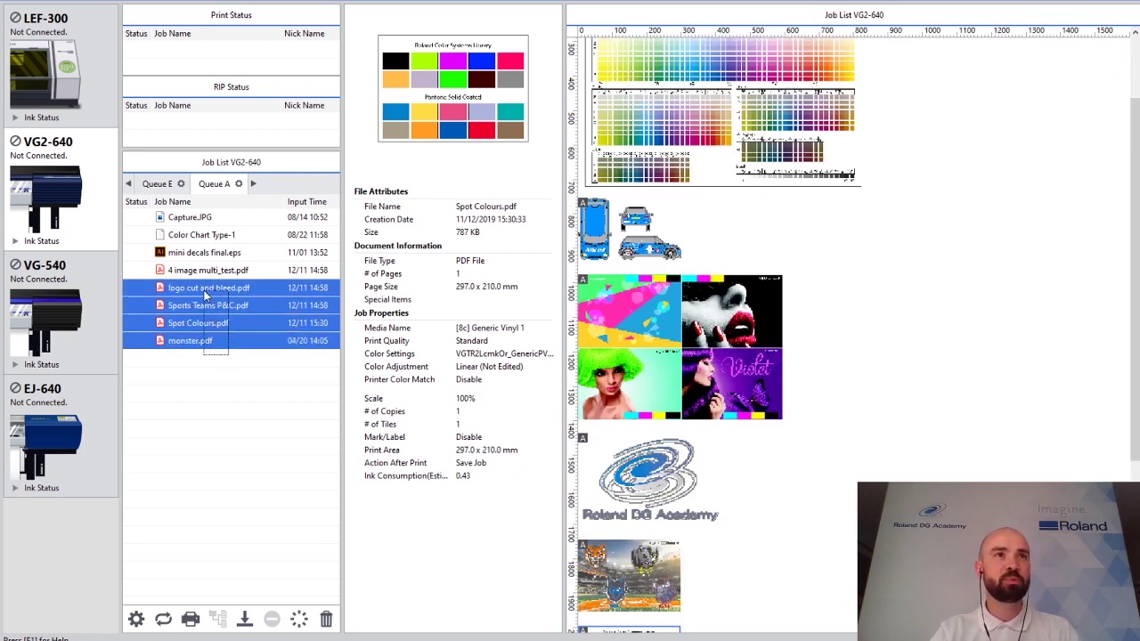
left_click(222, 369)
left_click(217, 343)
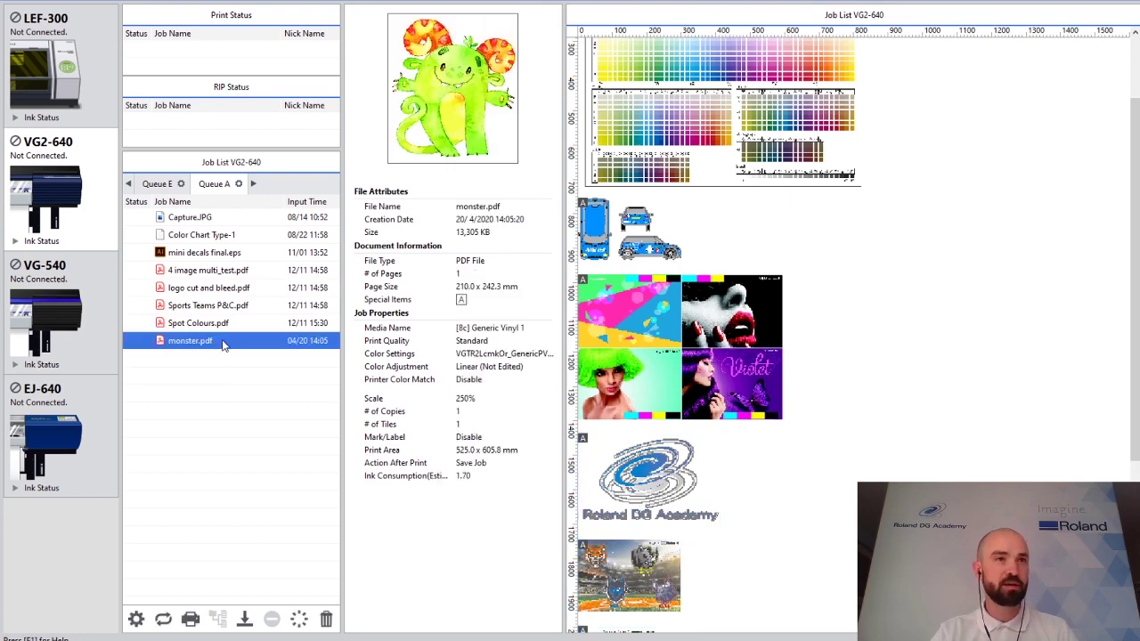
left_click_drag(223, 330, 243, 290)
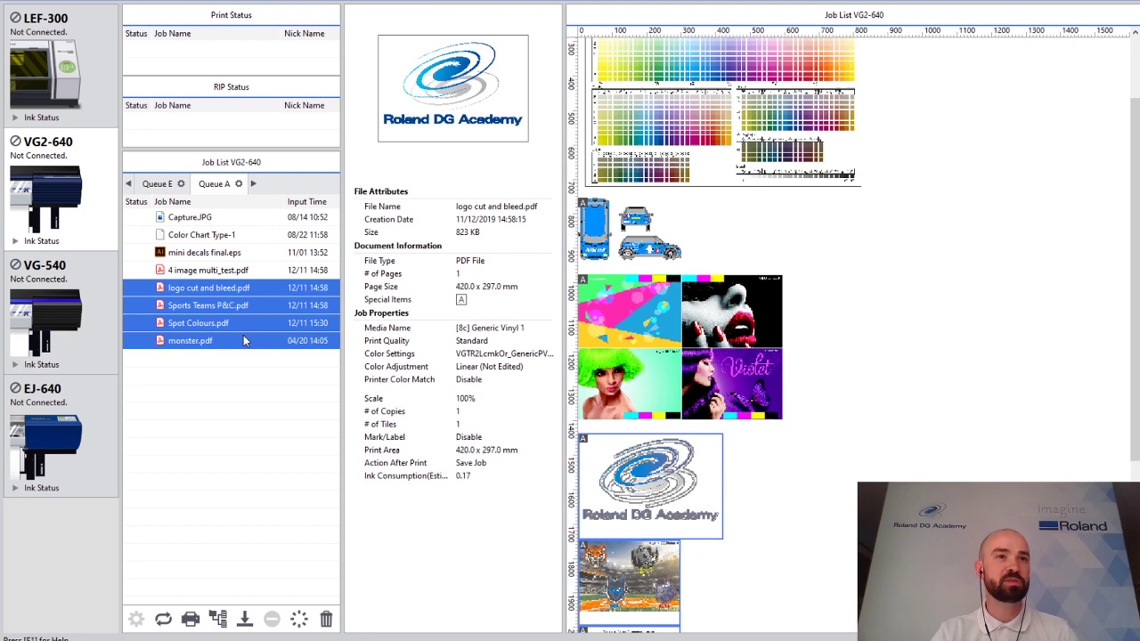
left_click(220, 618)
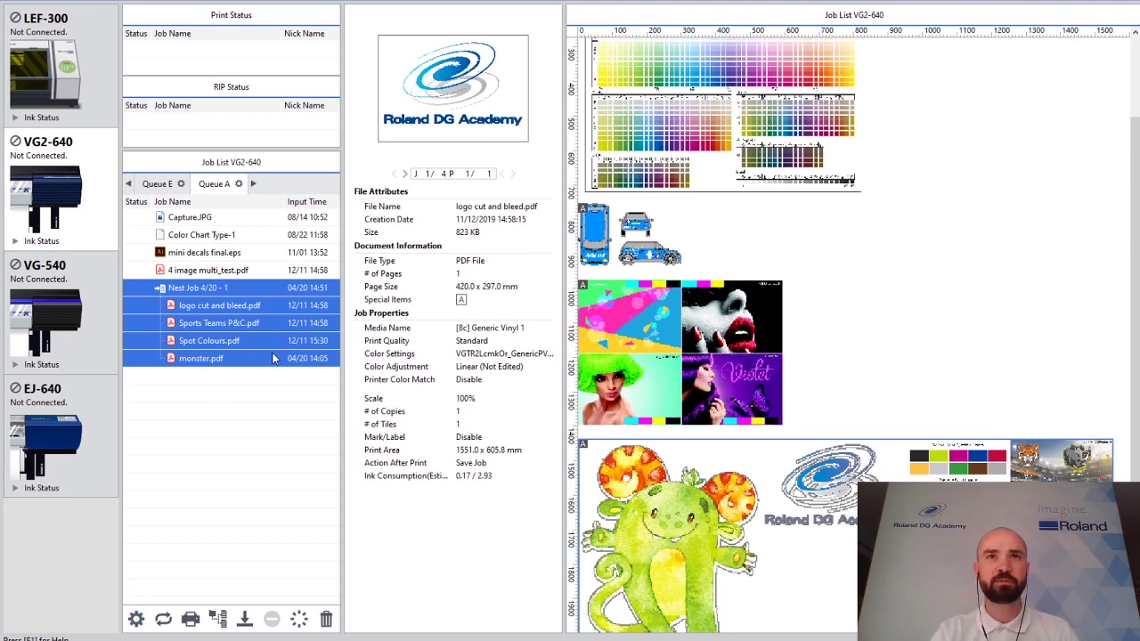
Step: Give the monster image 2 copies in the nest layout
left_click_drag(356, 114, 303, 0)
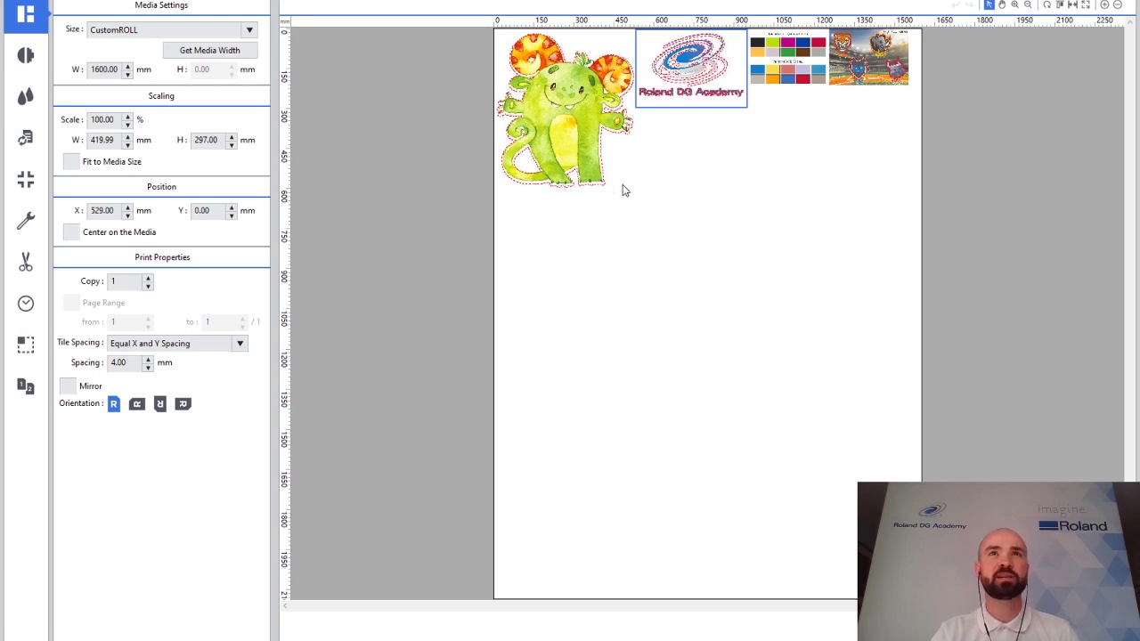
left_click(559, 92)
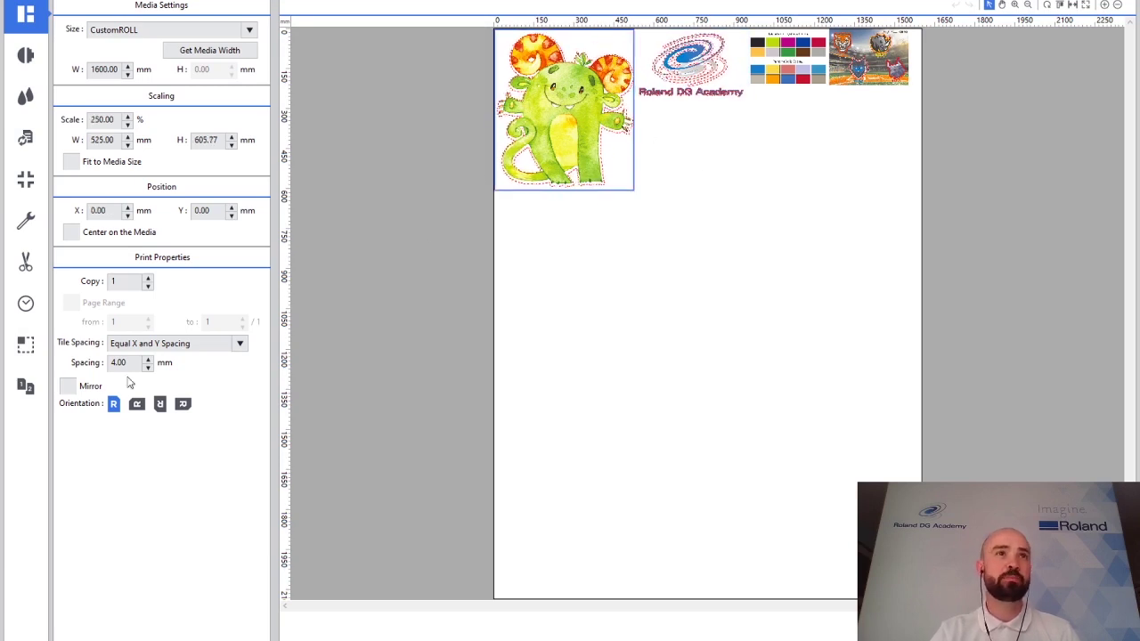
left_click(148, 278)
Step: Scale the Sports Teams image to 50% and set it to 4 copies
left_click(646, 58)
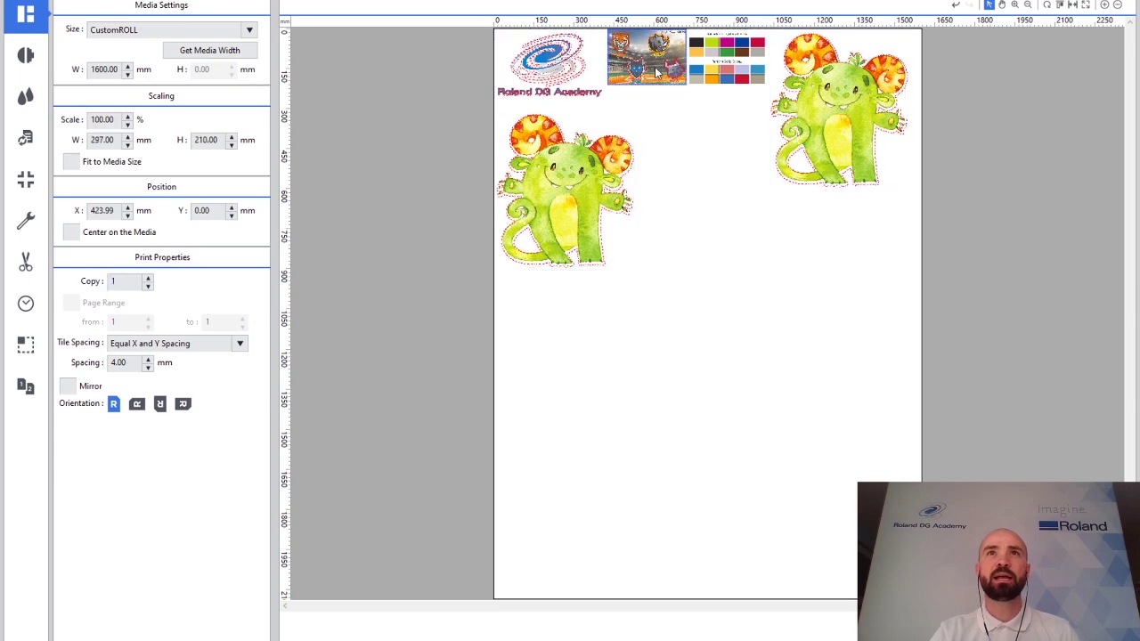
double_click(102, 119)
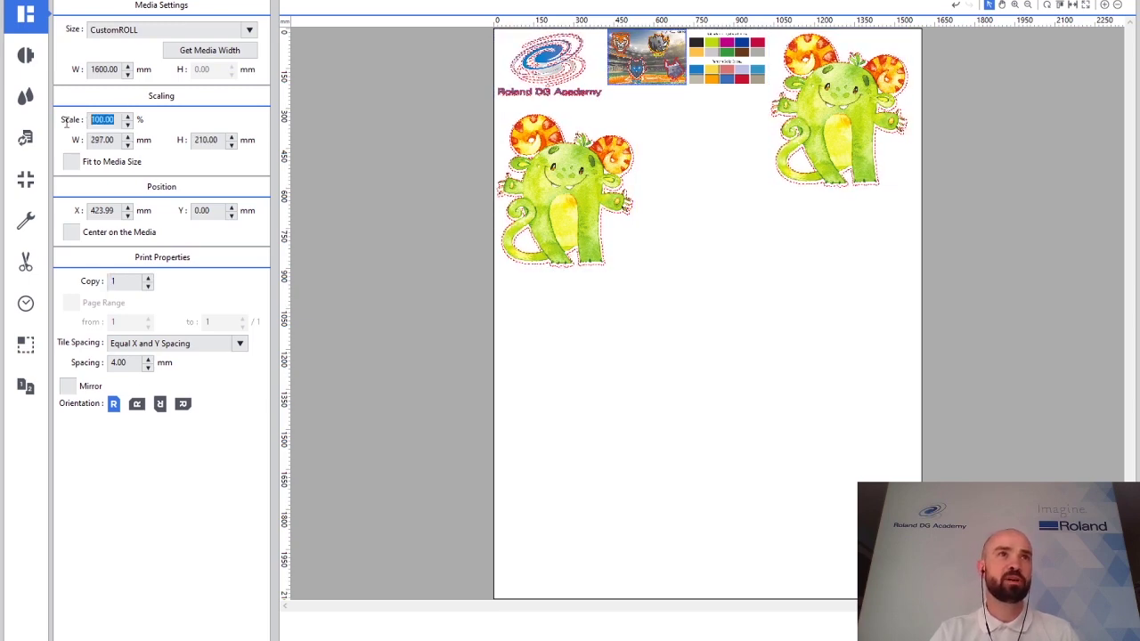
type("50")
key("Return")
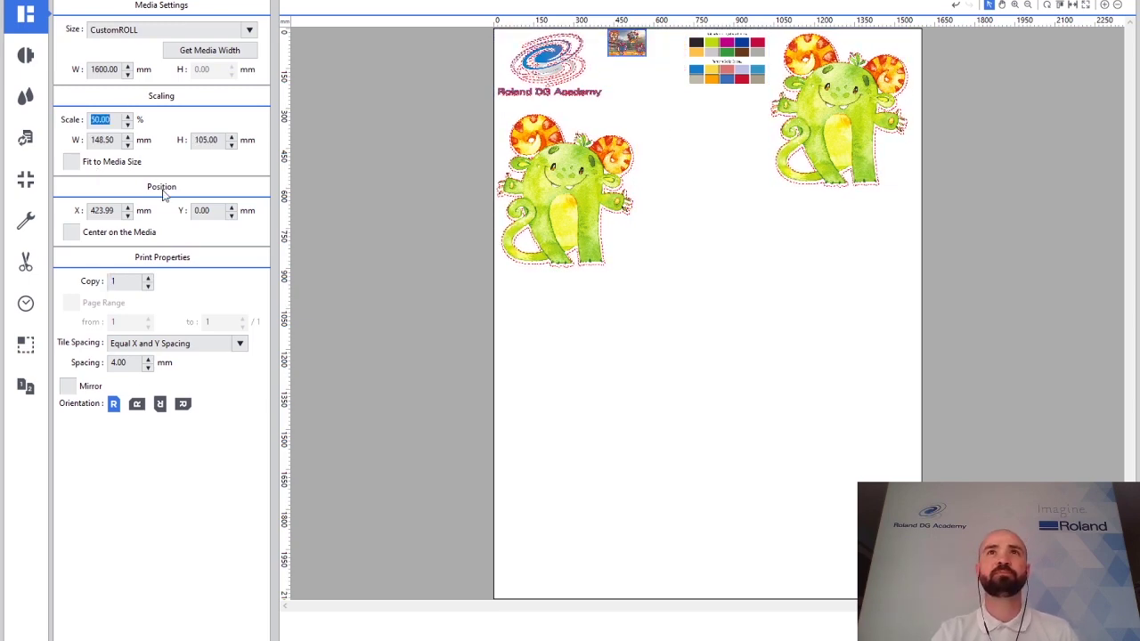
double_click(124, 281)
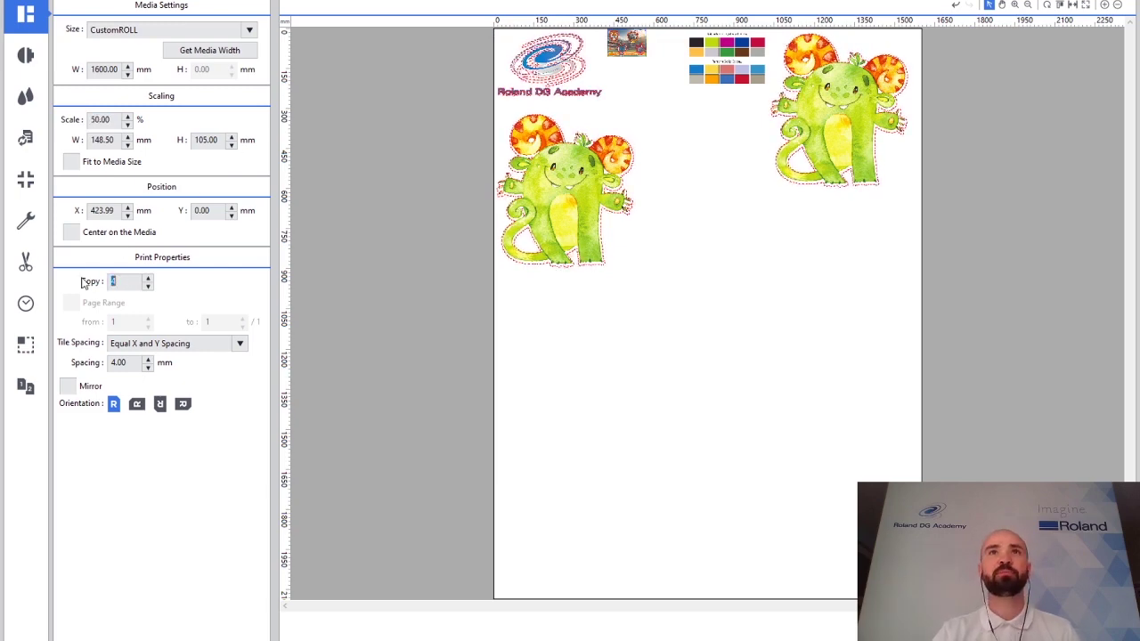
type("4")
key("Return")
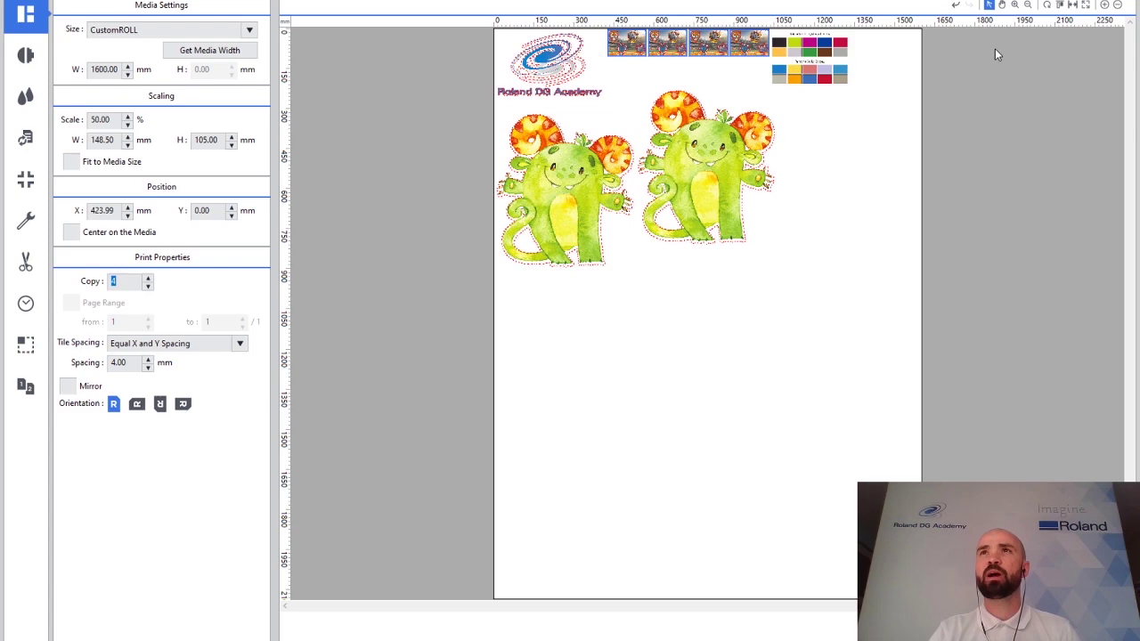
Step: Rearrange the tiles twice and move the stray thumbnail beside the colour charts
left_click(1048, 7)
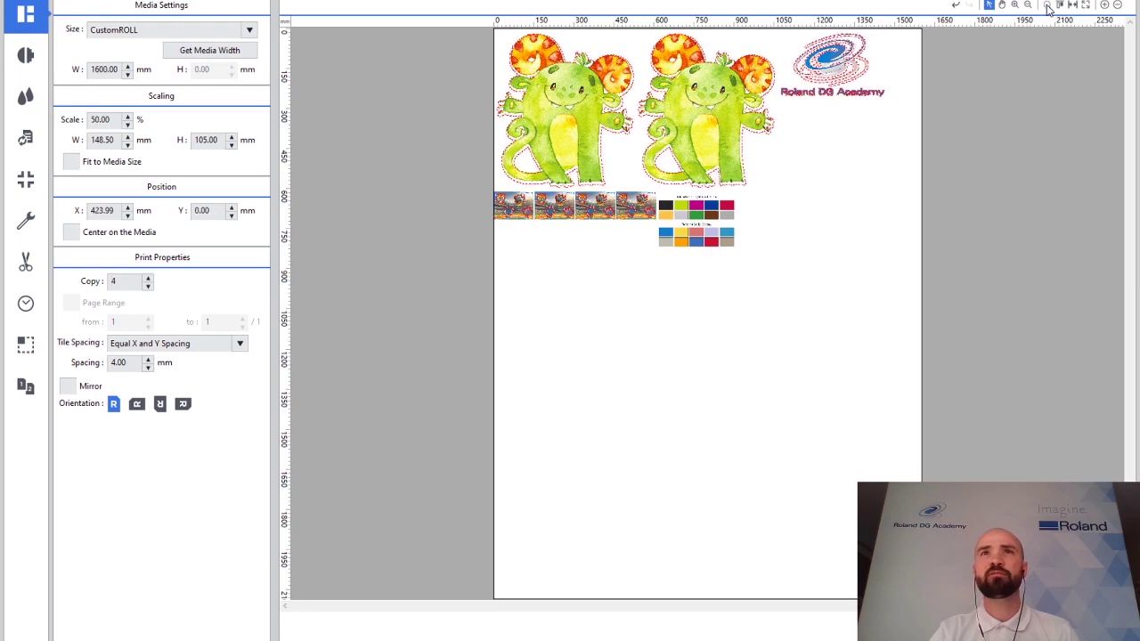
left_click(1048, 7)
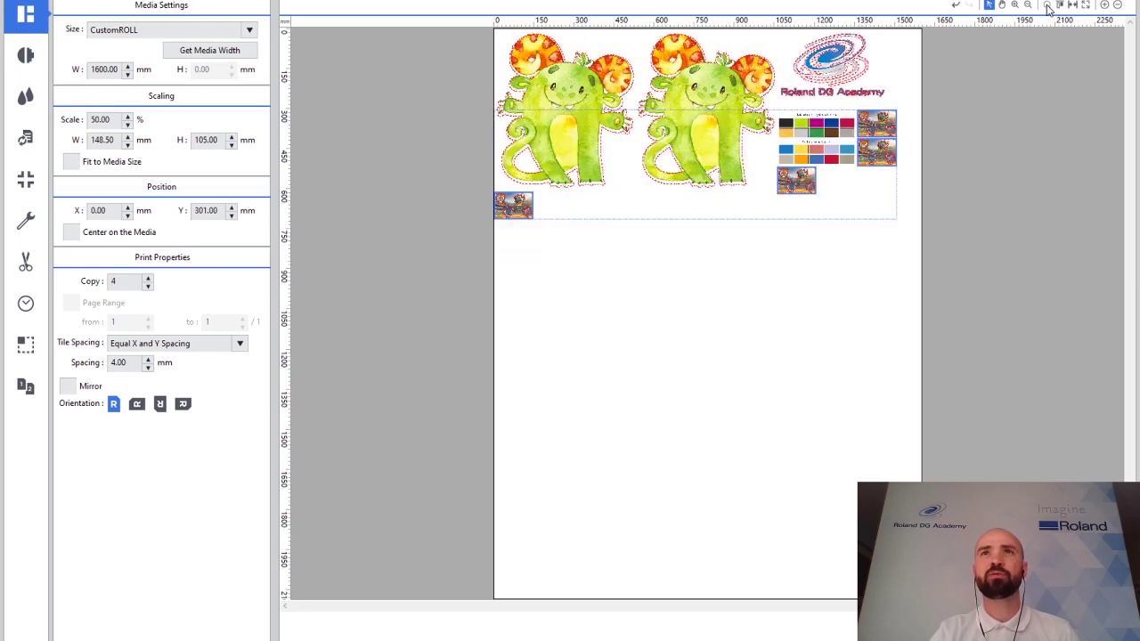
left_click(641, 227)
left_click(514, 211)
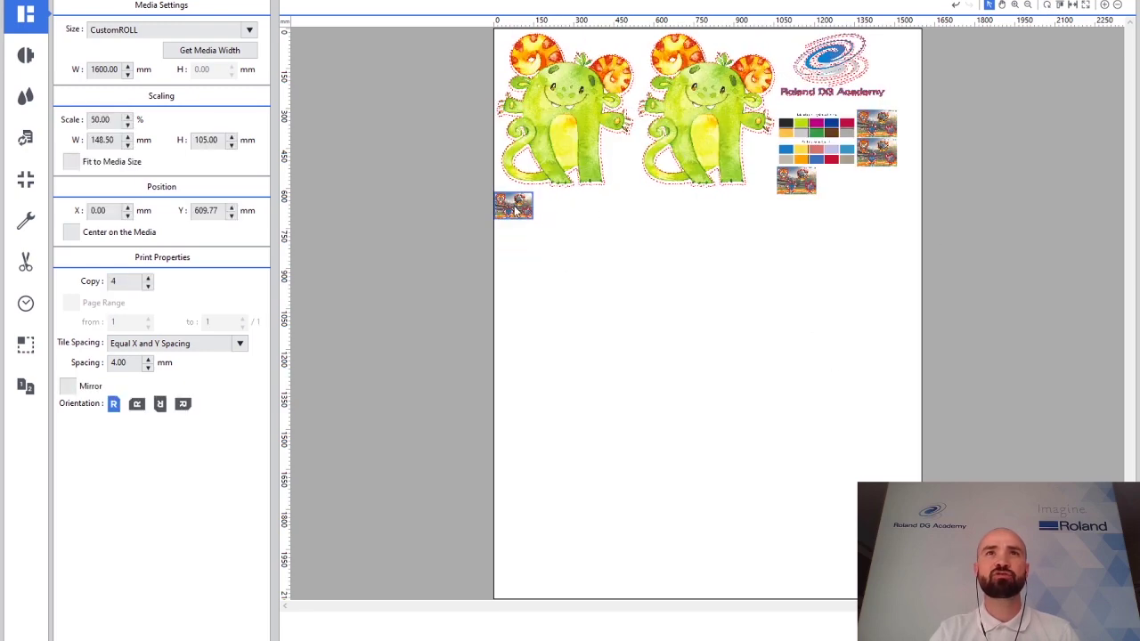
left_click_drag(515, 210, 842, 186)
left_click(796, 273)
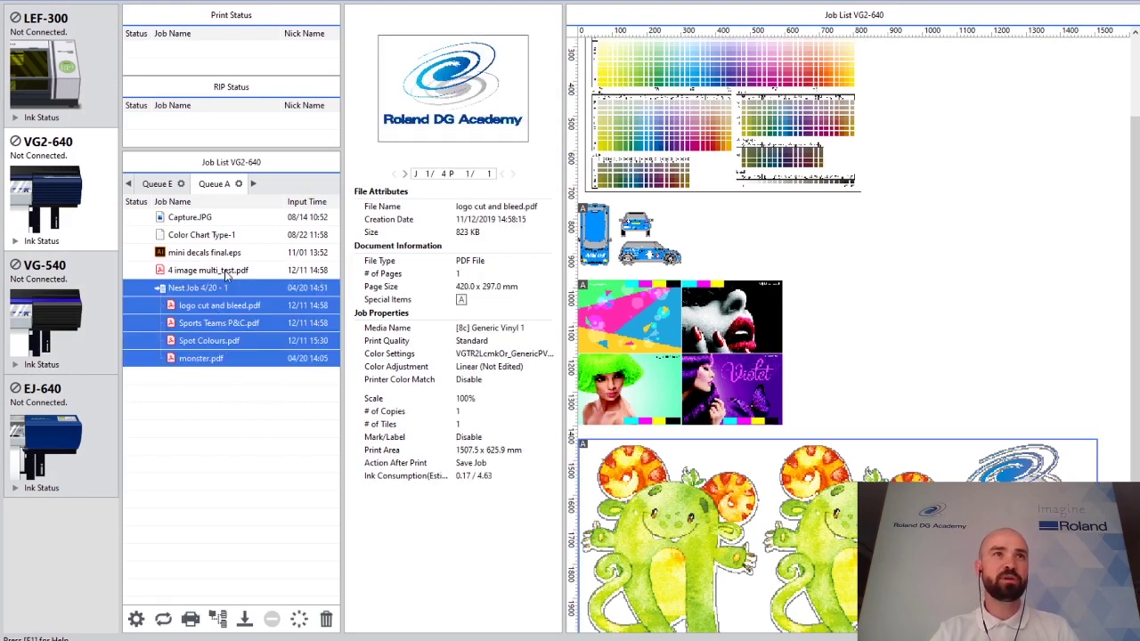
Step: Open the Job Settings for 4 image multi_test.pdf
left_click(226, 274)
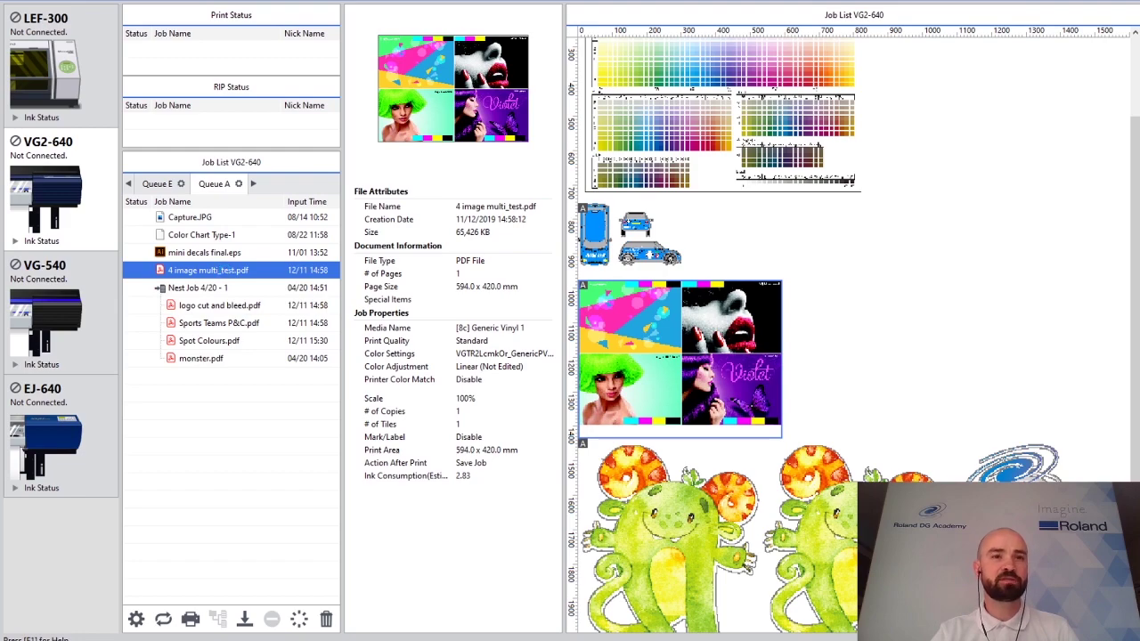
double_click(207, 270)
Step: Set the mark type to Trim Marks and zoom into the Violet tile's corner to check
left_click(789, 122)
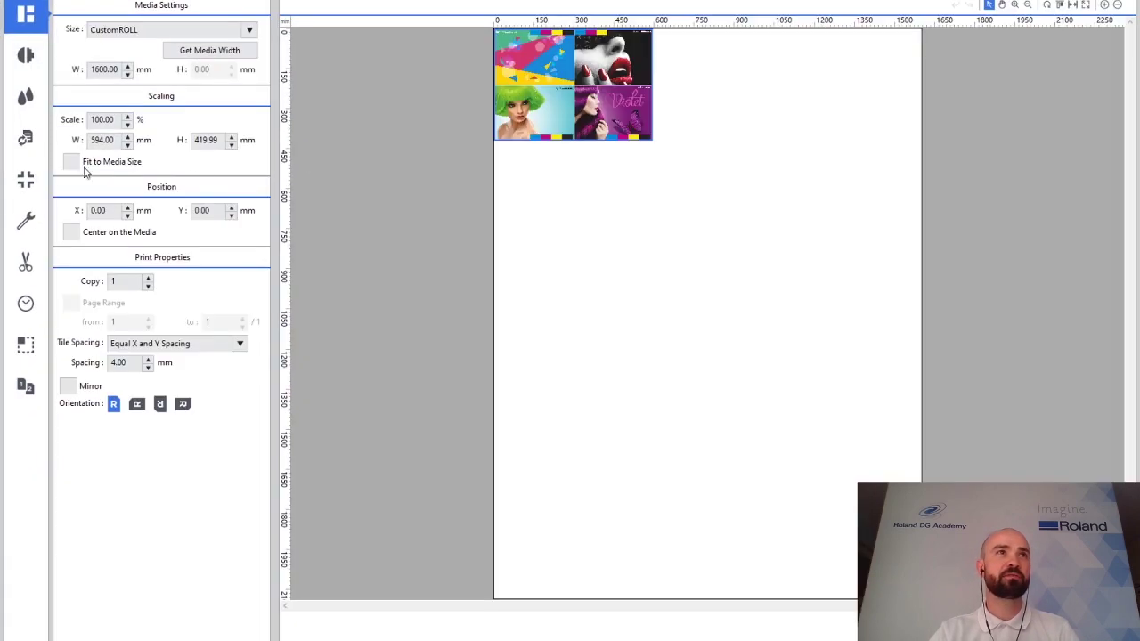
left_click(38, 182)
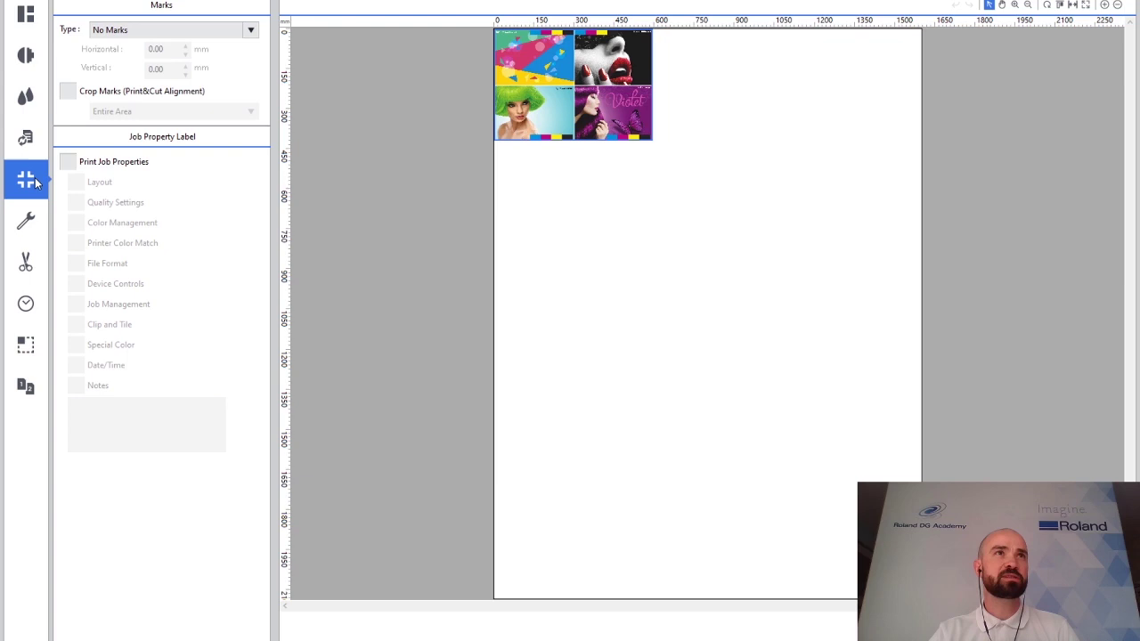
left_click(123, 33)
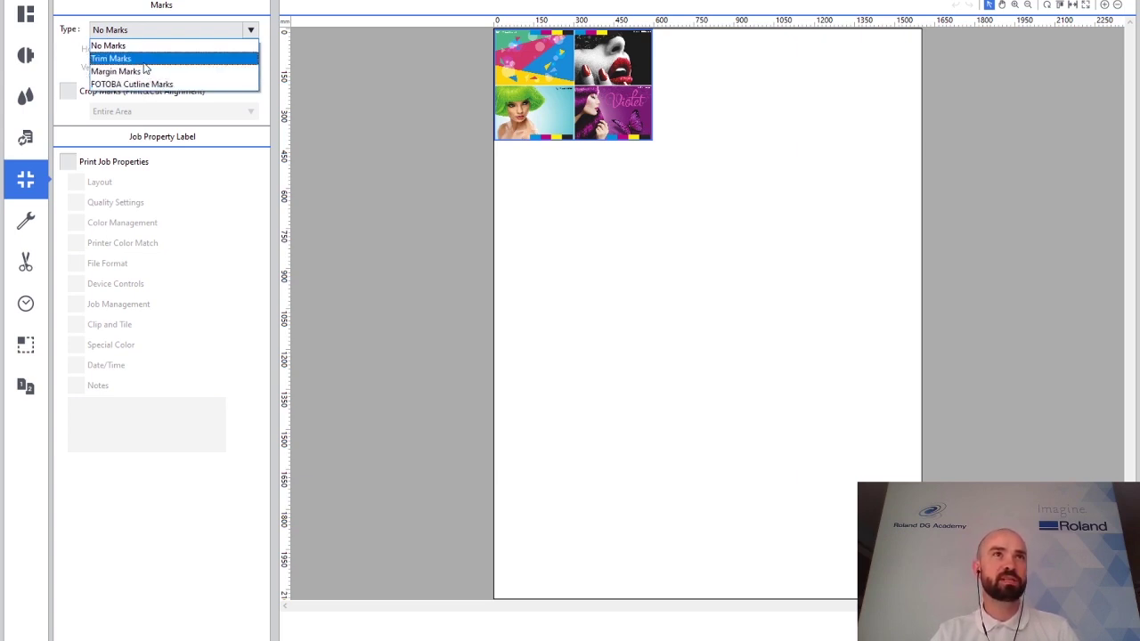
left_click(142, 59)
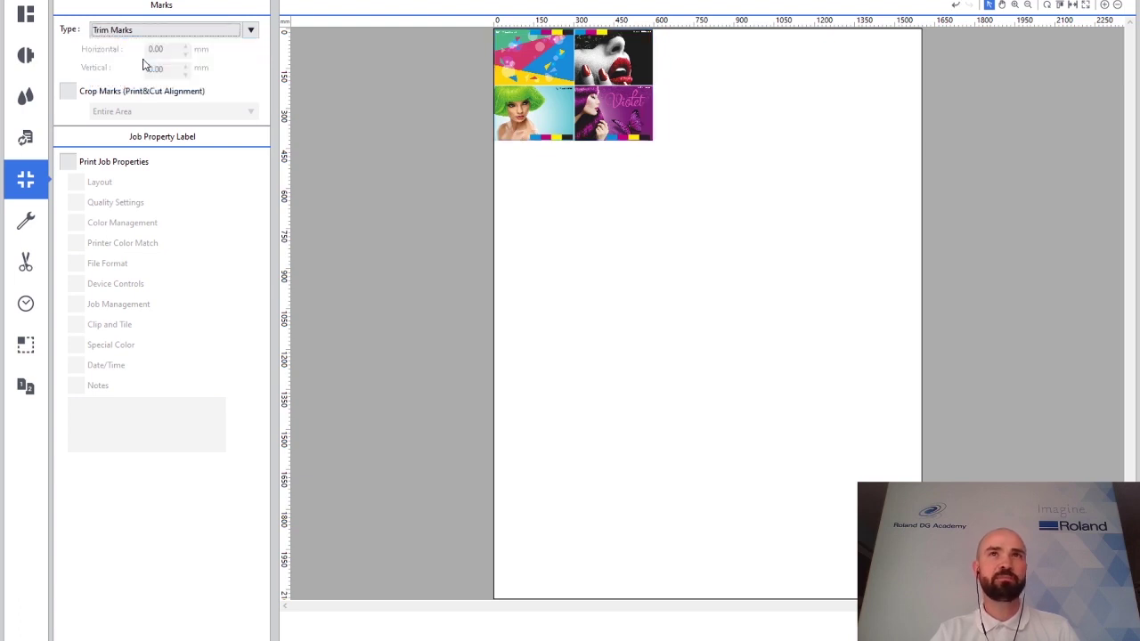
left_click(1014, 4)
left_click_drag(677, 162, 598, 108)
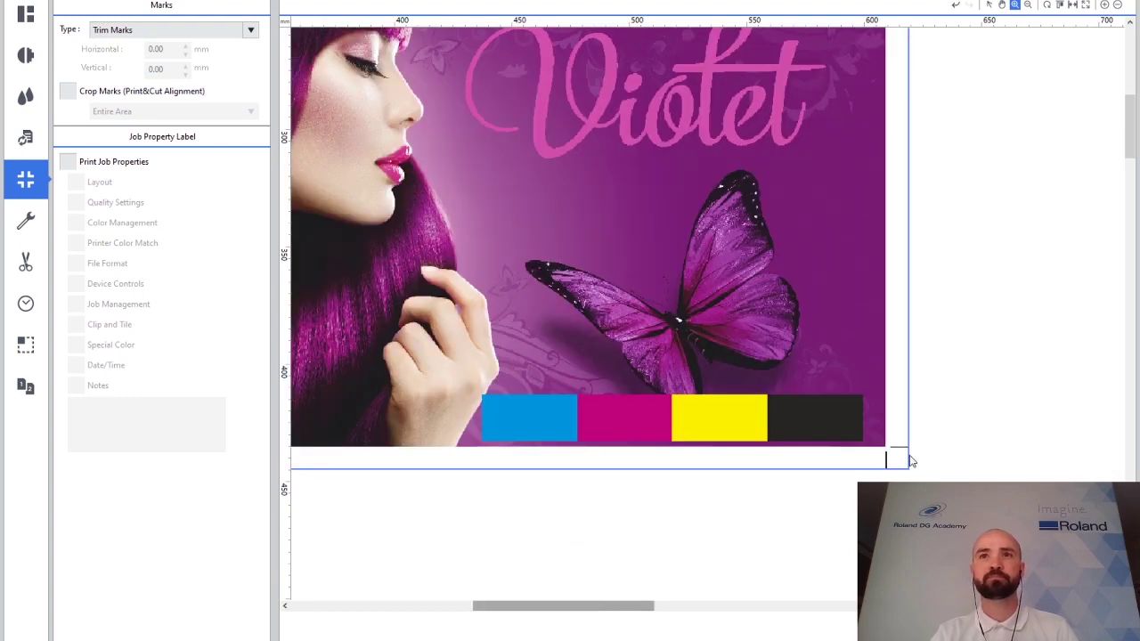
left_click(989, 4)
left_click(987, 303)
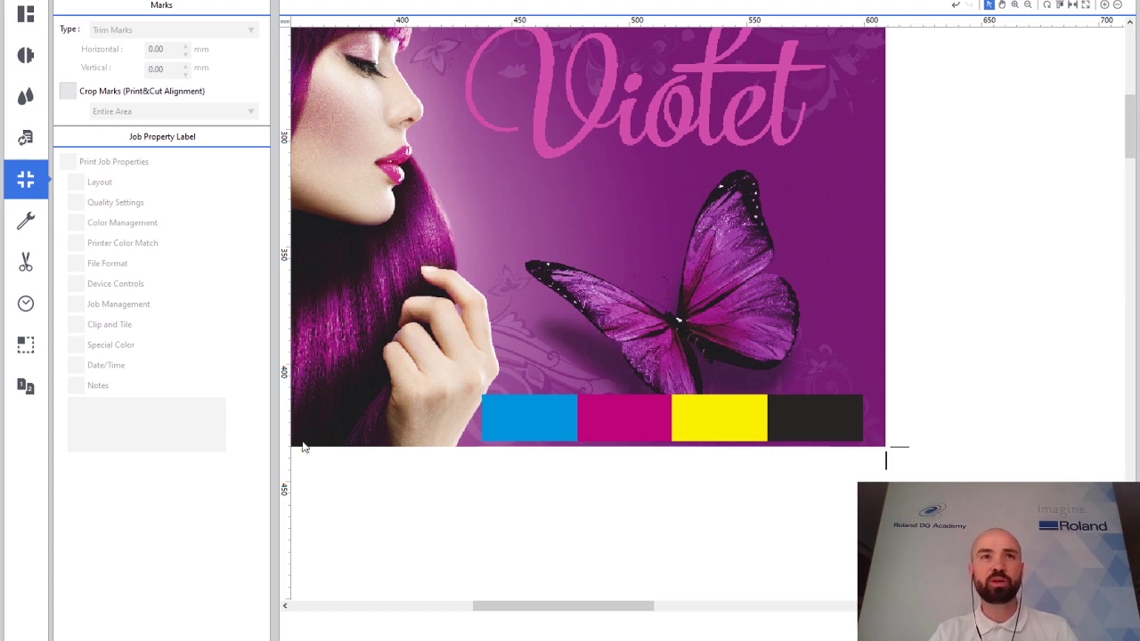
Step: Switch the Violet image's mark type to Margin Marks
left_click(510, 297)
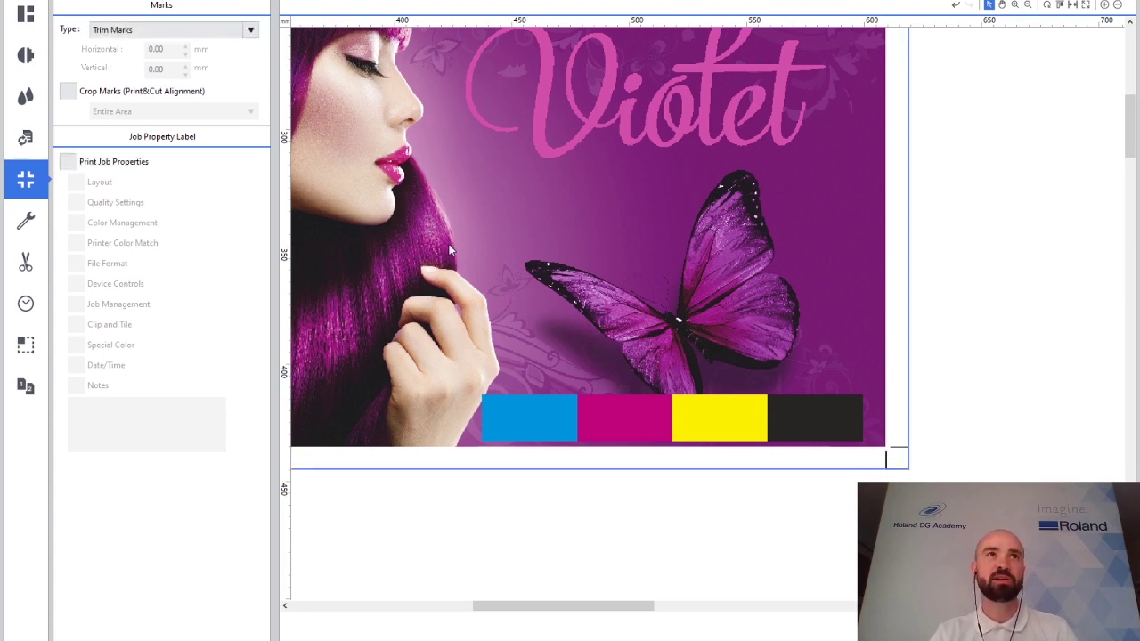
left_click(160, 36)
left_click(151, 72)
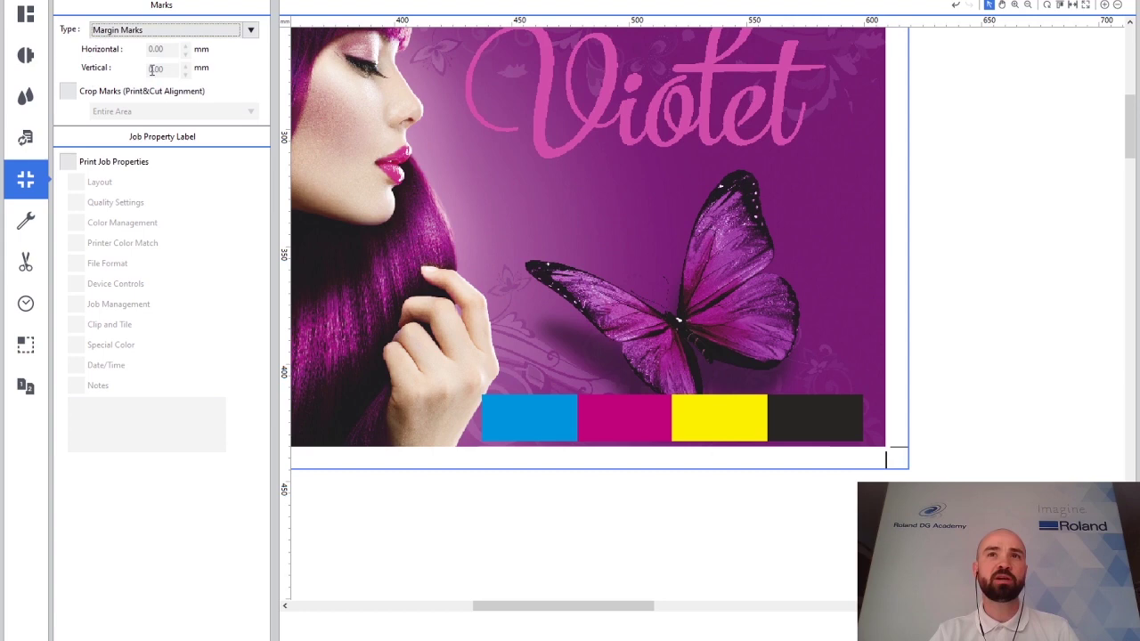
left_click(877, 450)
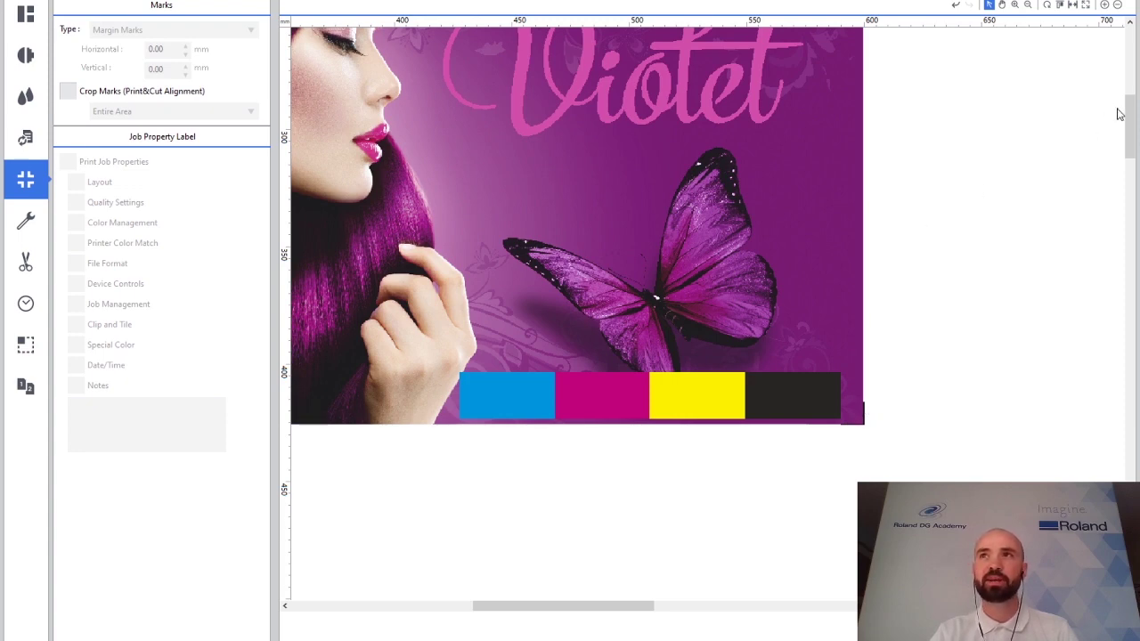
left_click_drag(1128, 111, 1129, 94)
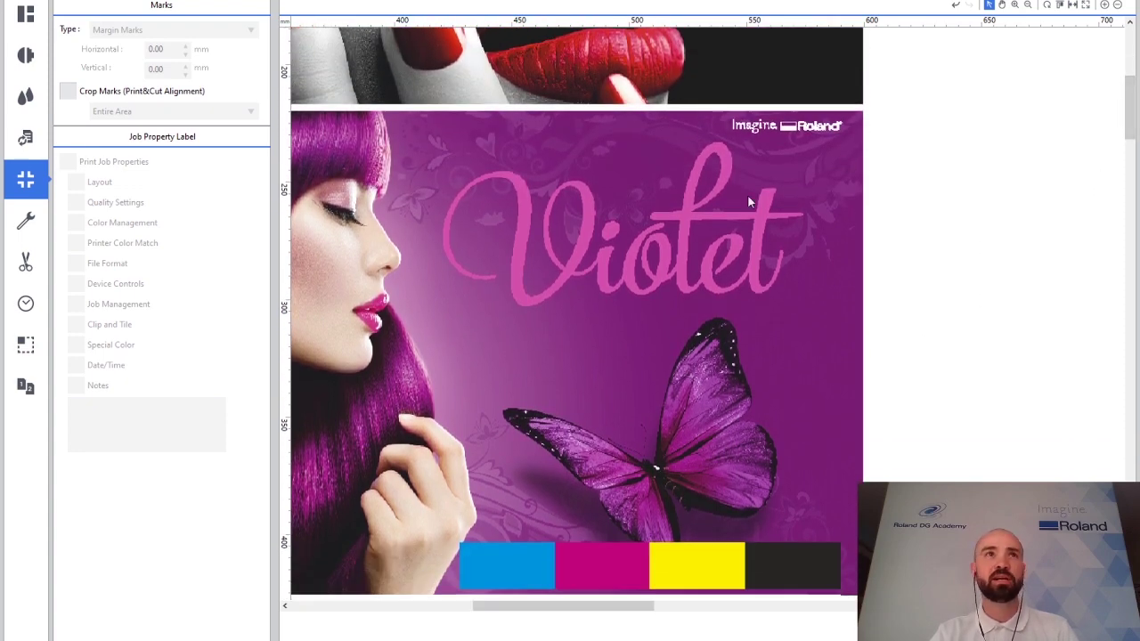
Step: Reapply Margin Marks with 5 mm horizontal and 5 mm vertical margins
left_click(464, 145)
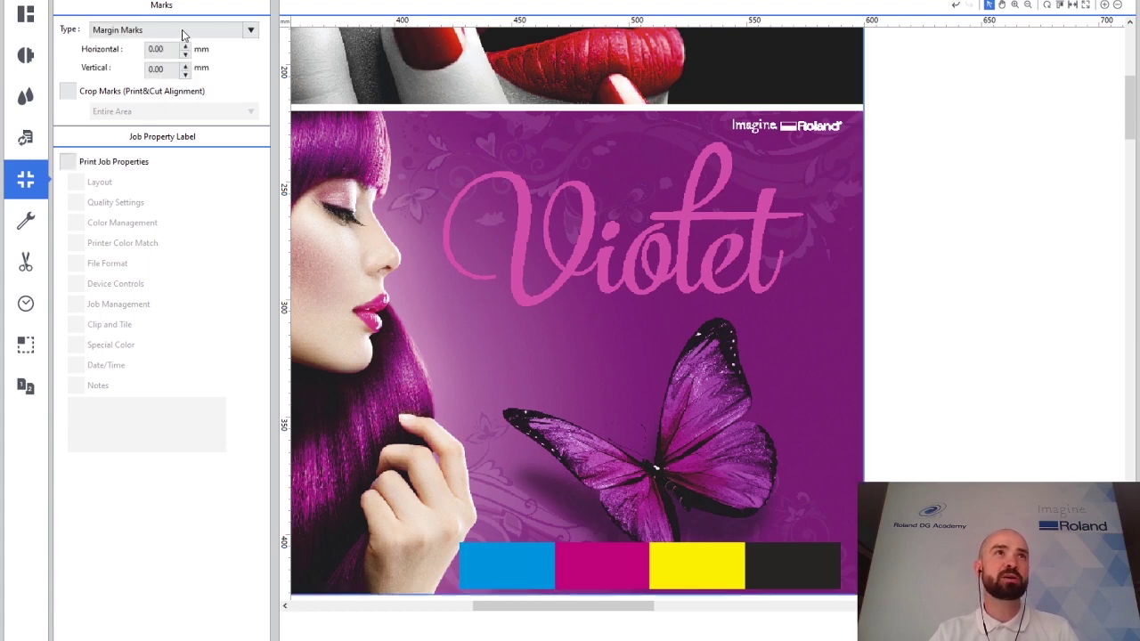
left_click(200, 39)
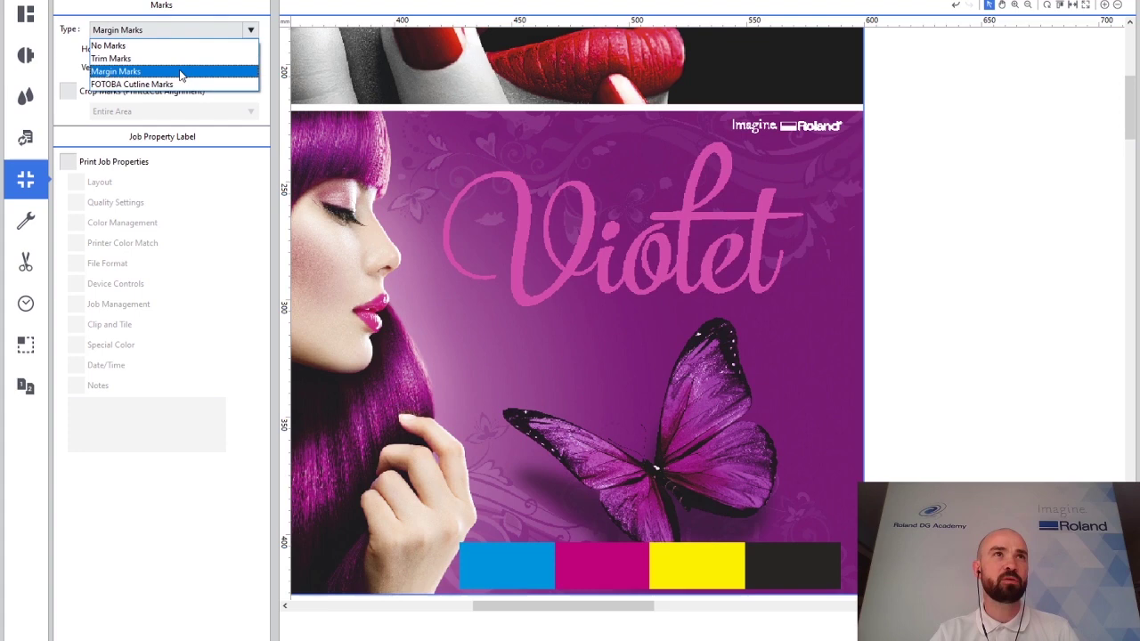
left_click(181, 71)
left_click(166, 49)
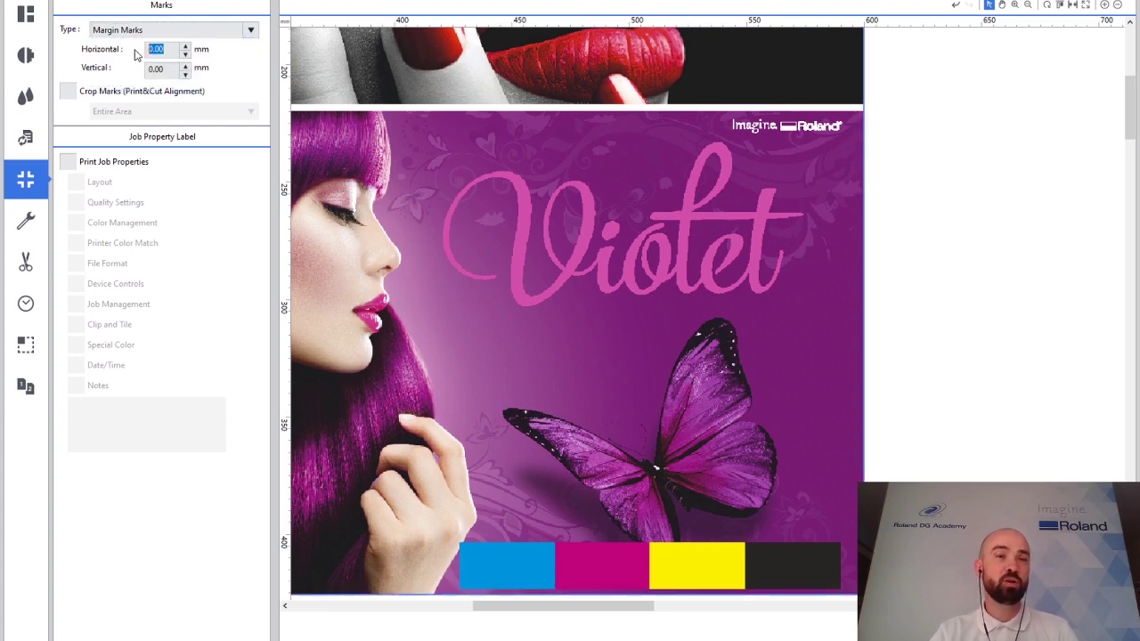
type("5")
left_click(174, 69)
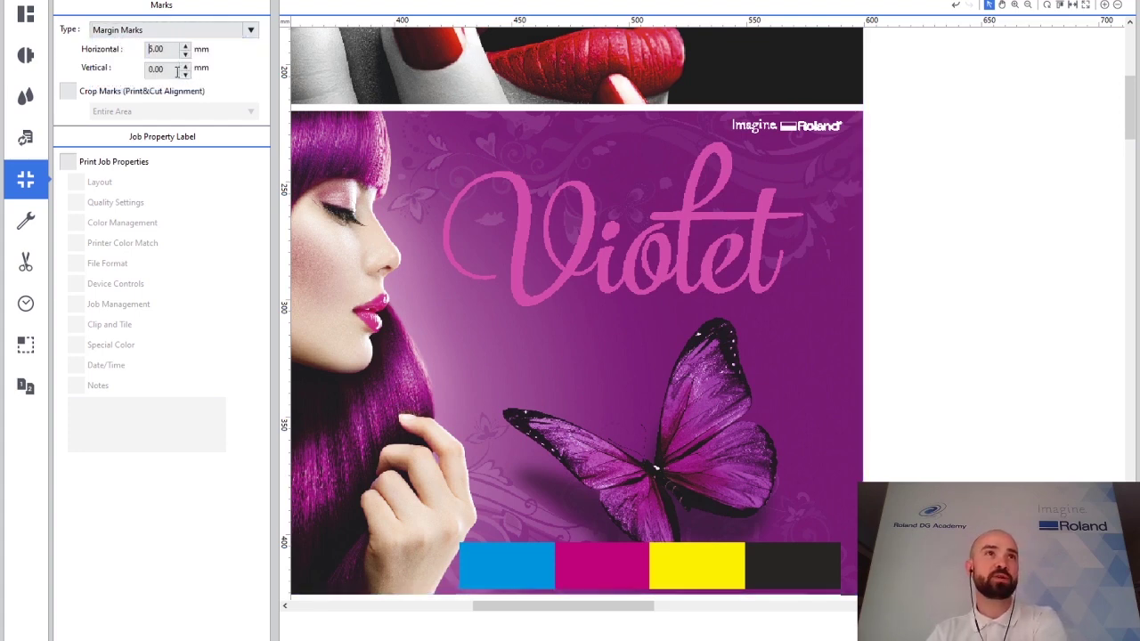
double_click(174, 69)
type("5")
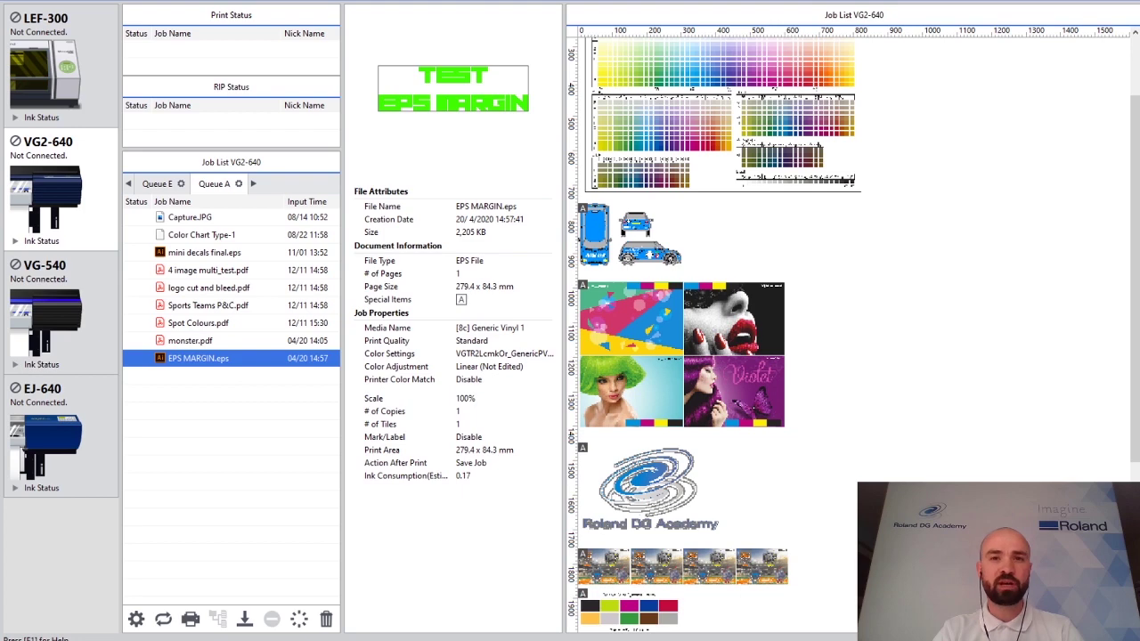
Step: Scale the EPS MARGIN.eps job to 500%, correcting an accidental 5000 entry
double_click(504, 13)
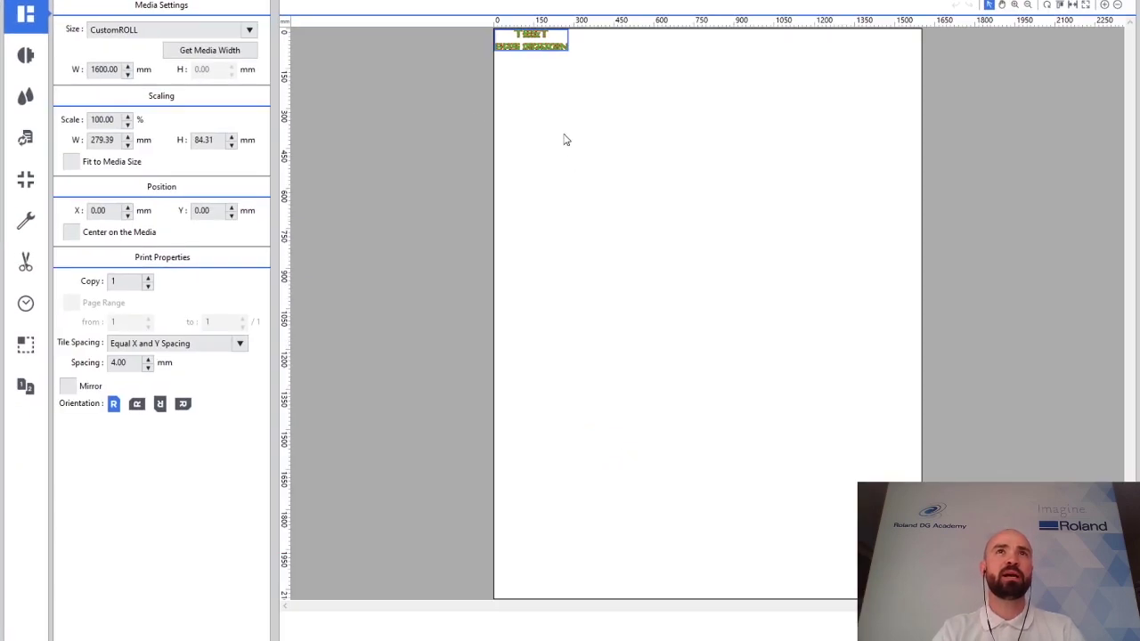
double_click(101, 119)
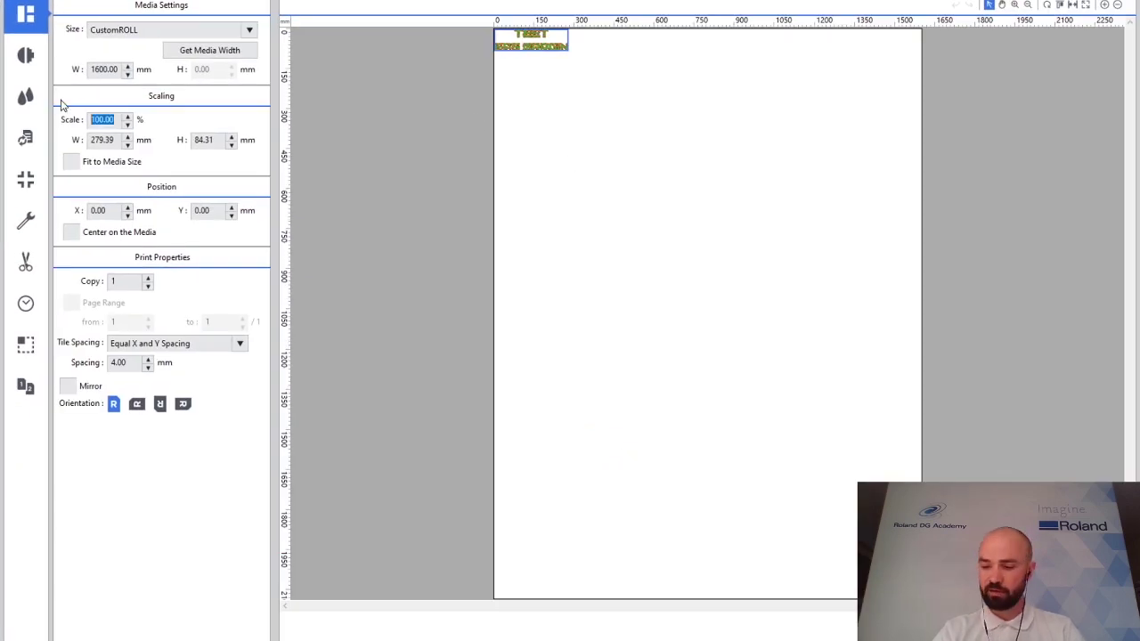
type("5000")
key("Return")
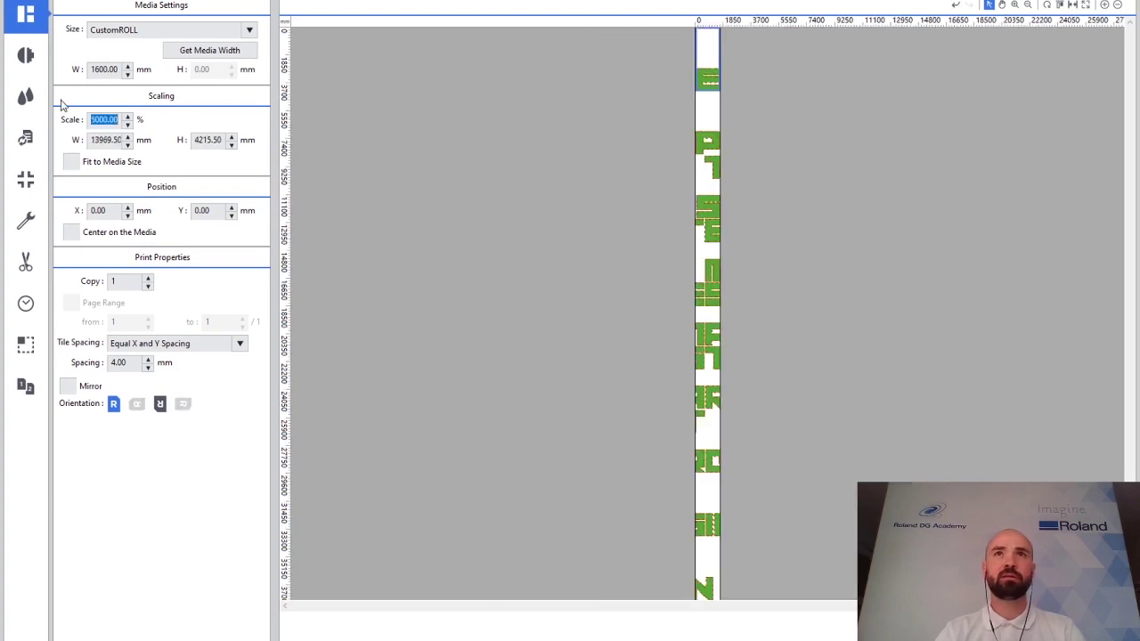
type("500")
key("Return")
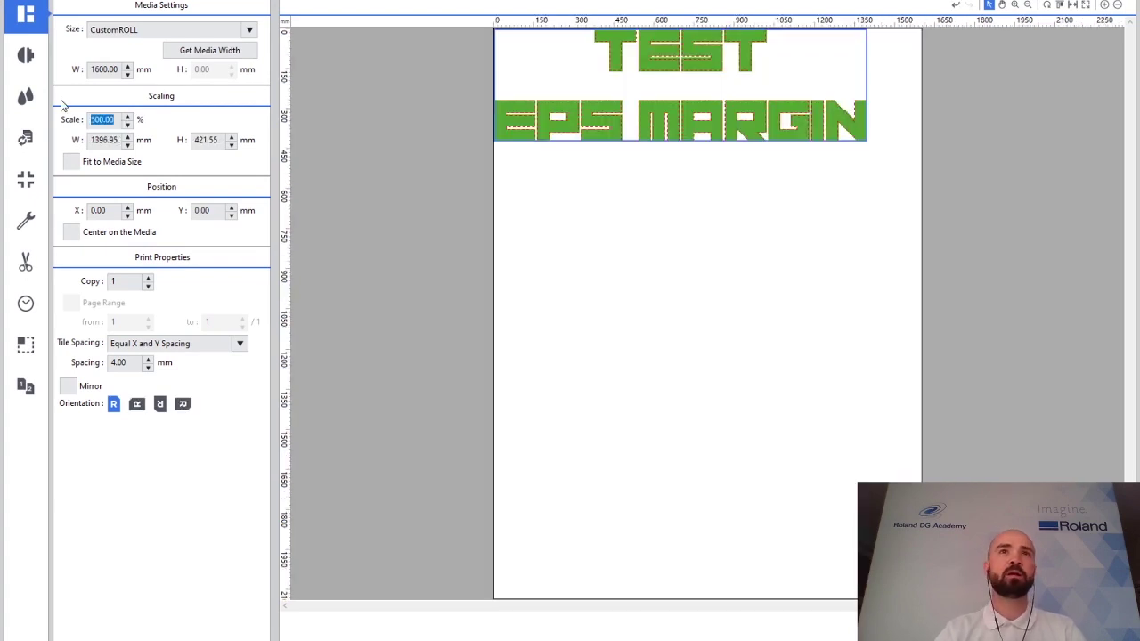
left_click(584, 293)
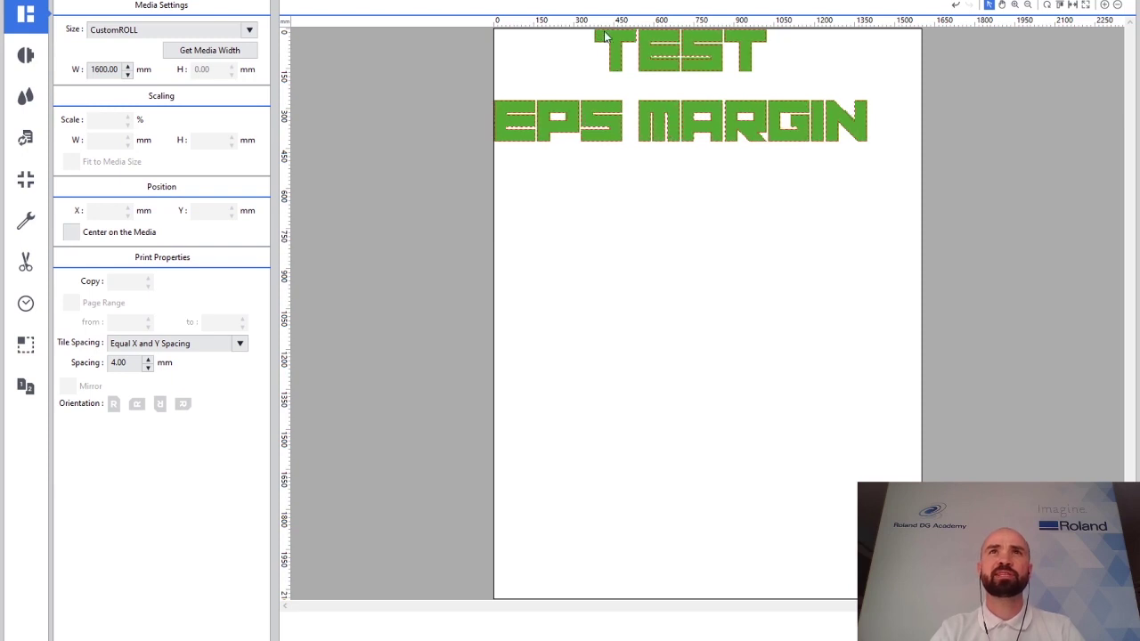
left_click(751, 51)
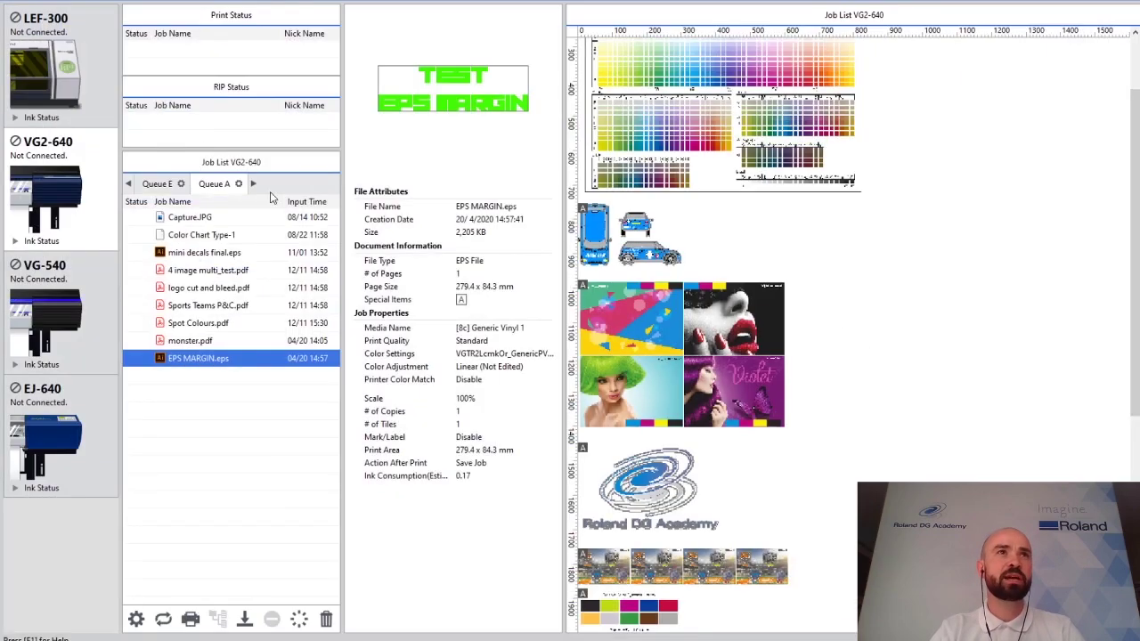
left_click(67, 7)
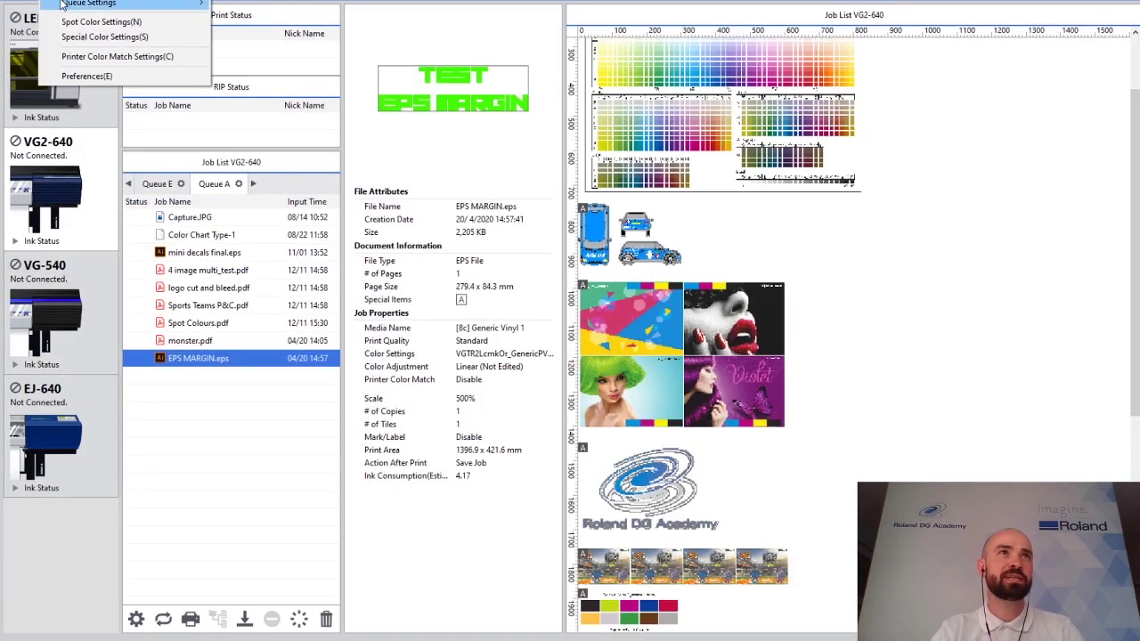
mouse_move(93, 7)
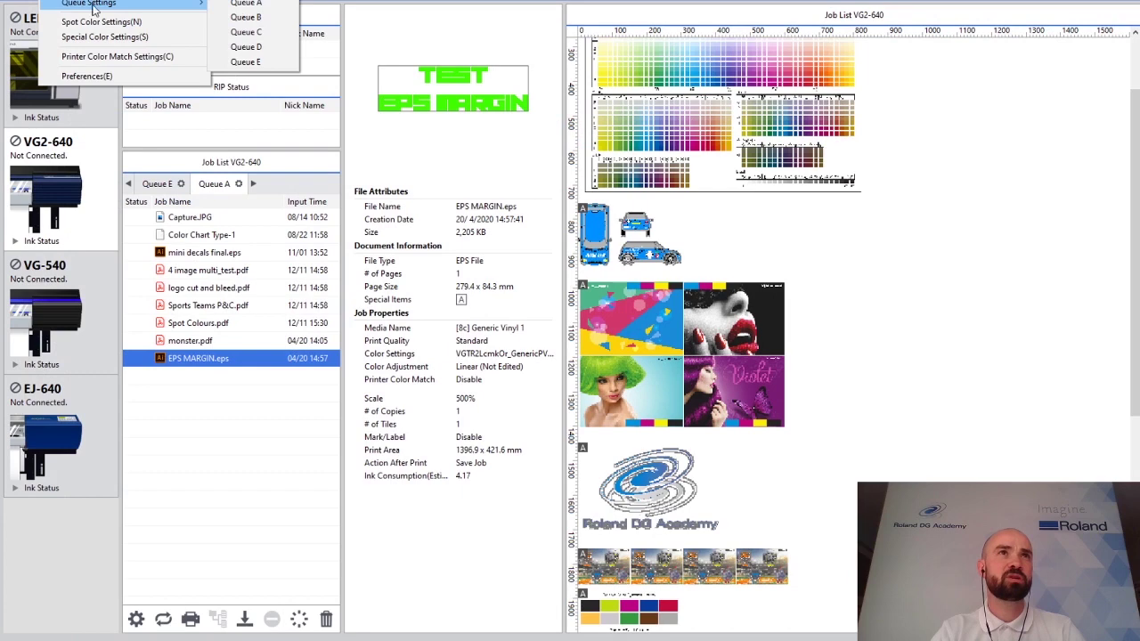
left_click(246, 4)
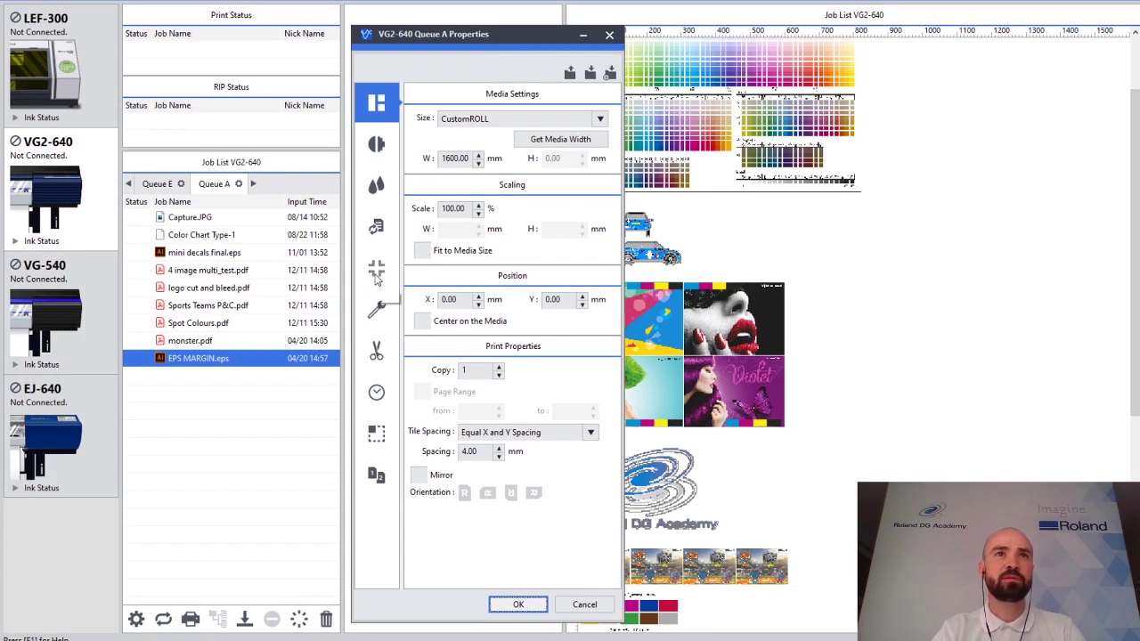
left_click(375, 269)
left_click(377, 231)
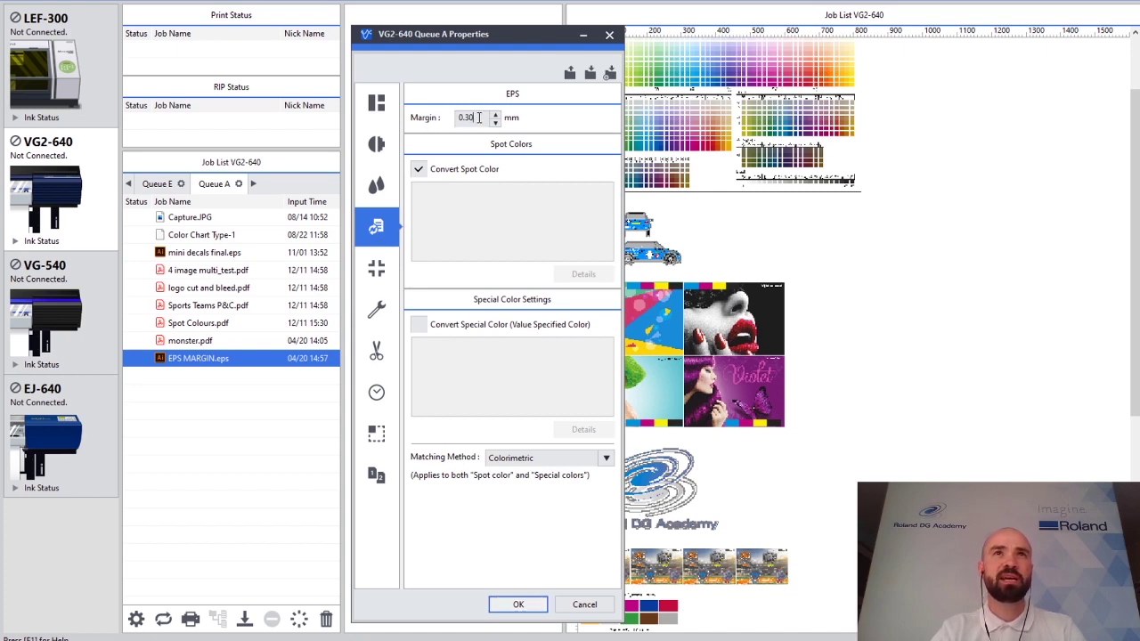
left_click_drag(478, 116, 445, 116)
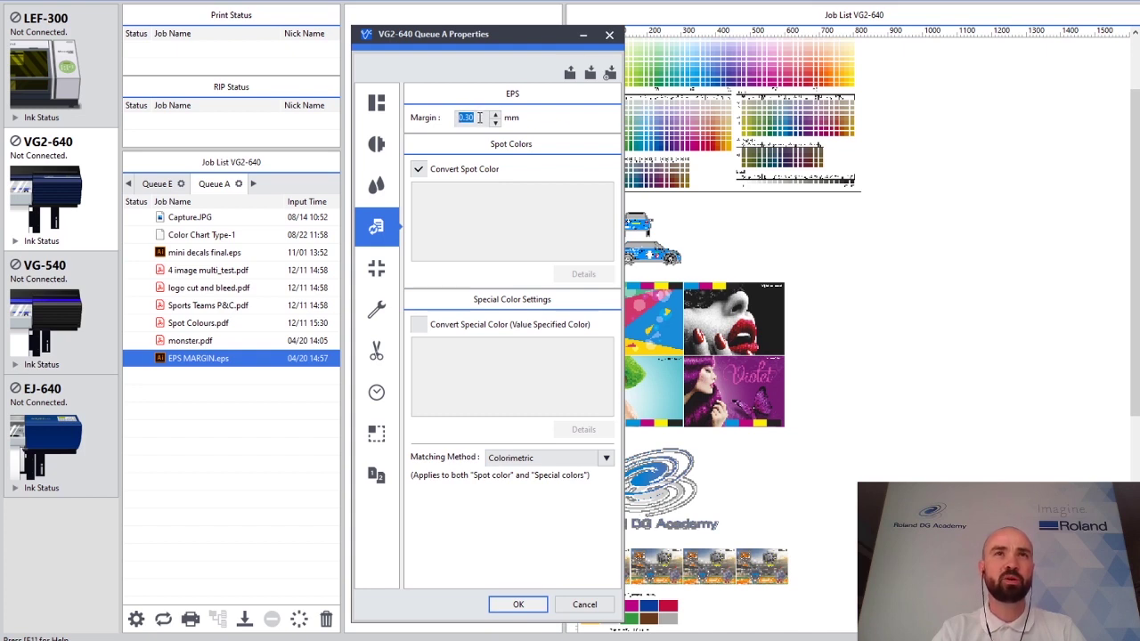
left_click(479, 119)
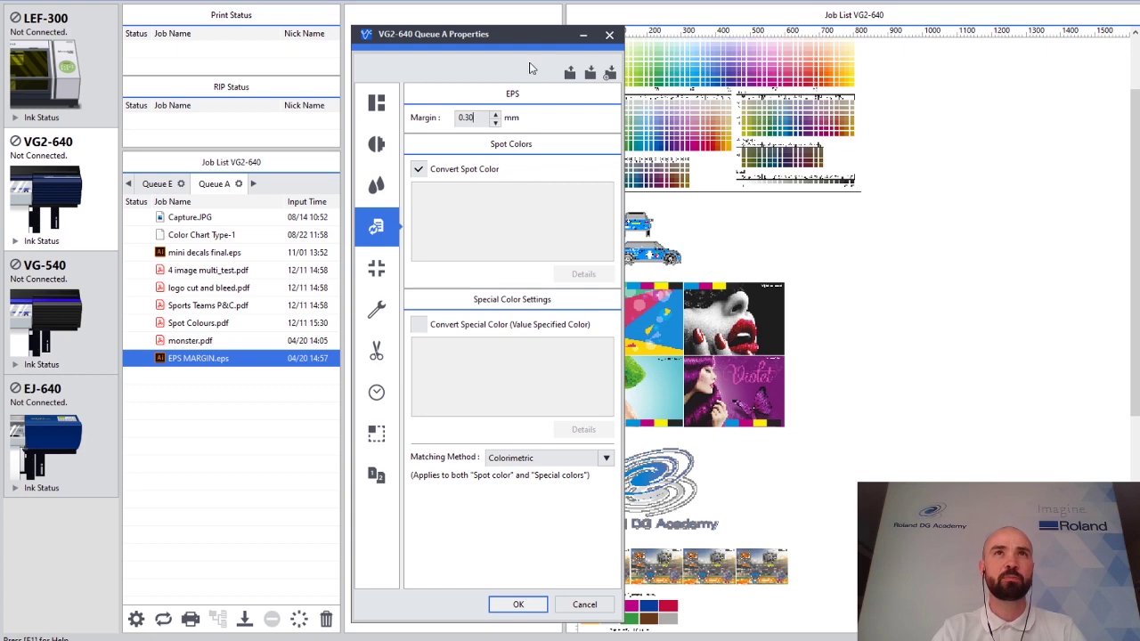
left_click_drag(526, 42, 533, 32)
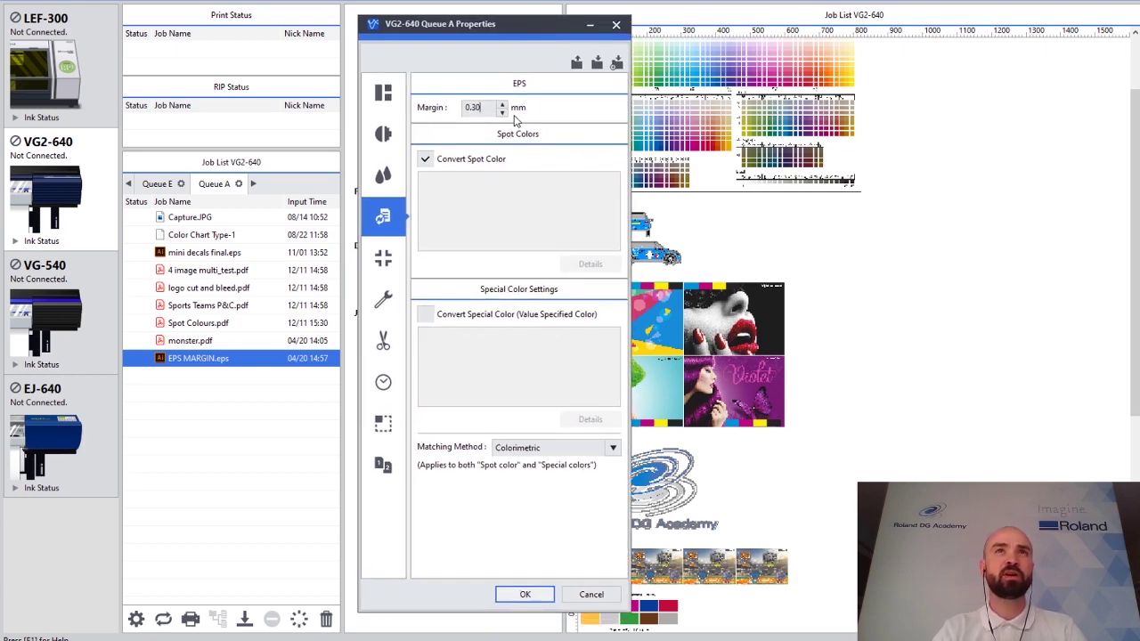
left_click_drag(478, 107, 448, 108)
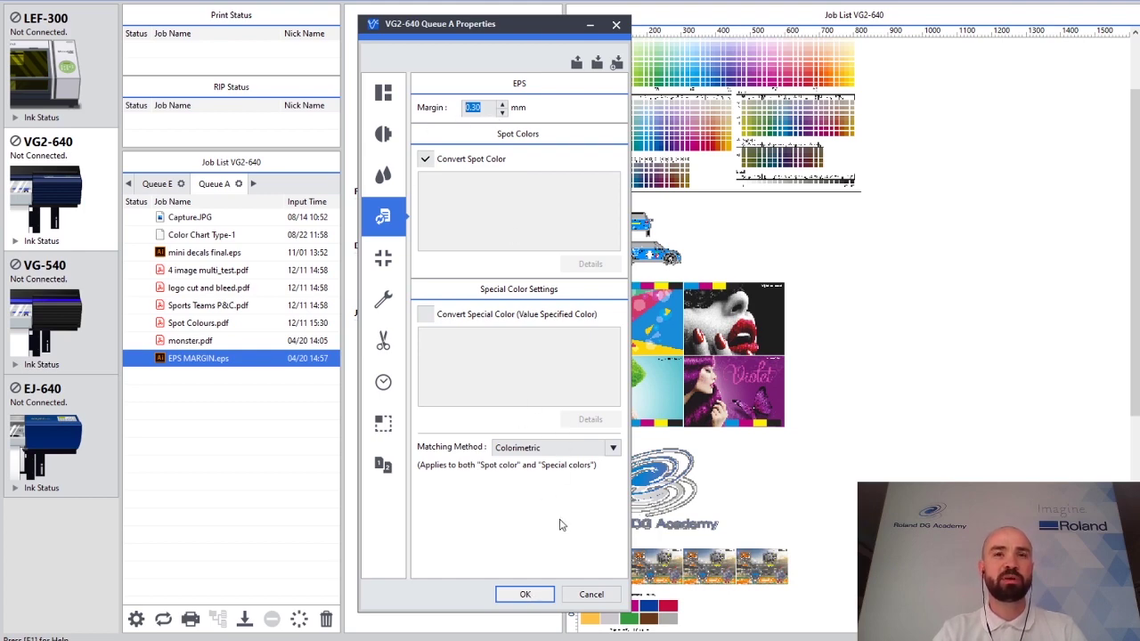
left_click(526, 594)
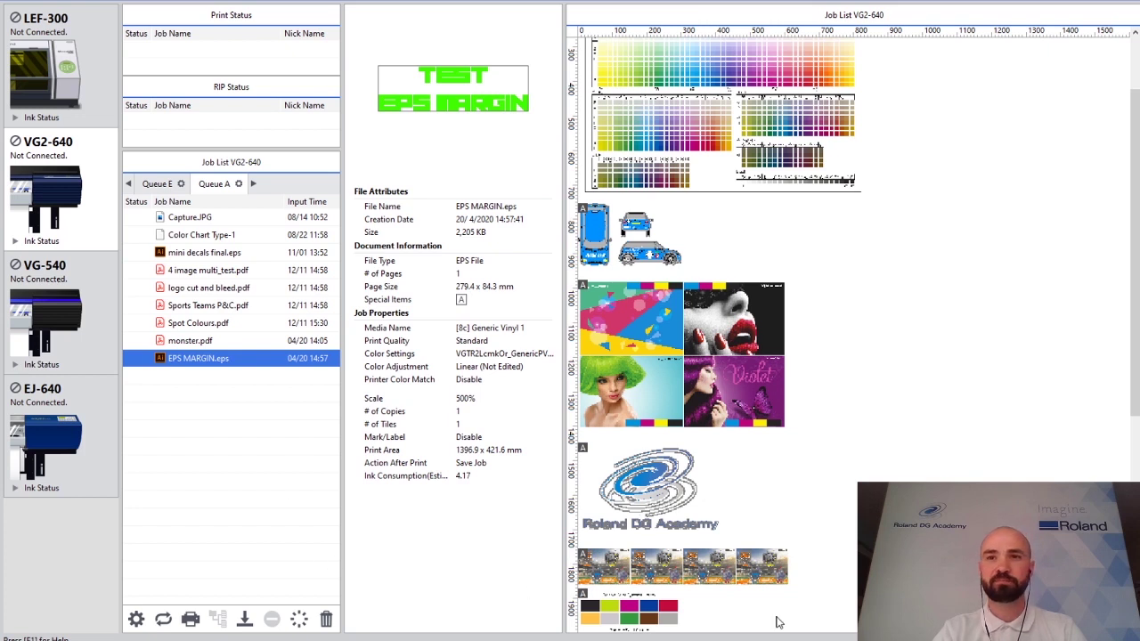
Step: In Job Settings, change the monster.pdf job's Copy value from 2 to 20
key("Up")
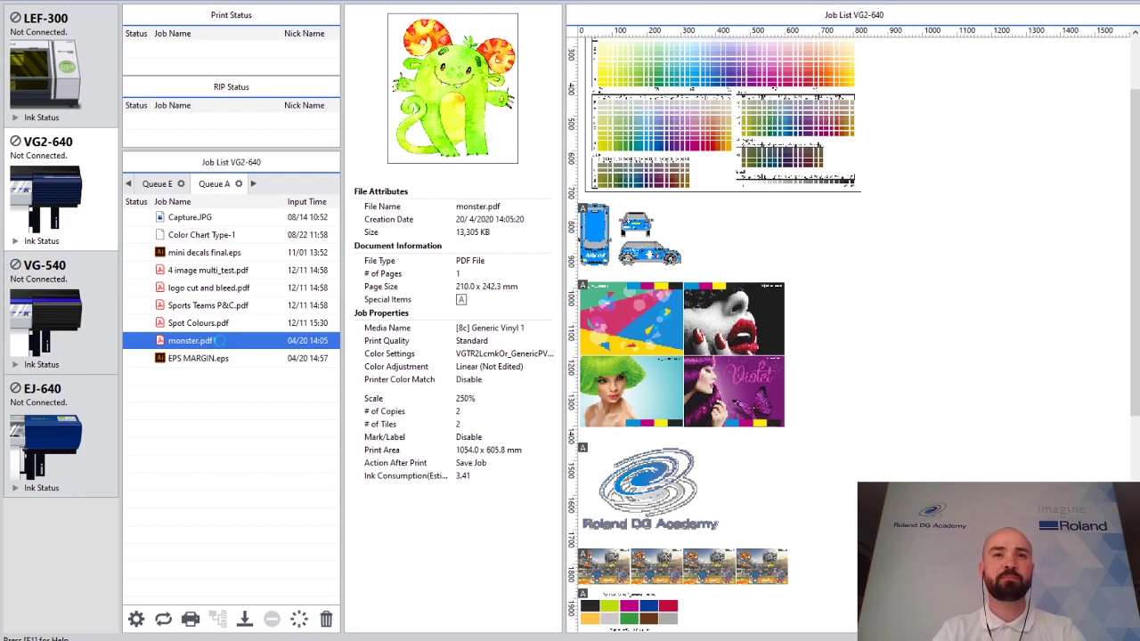
double_click(190, 340)
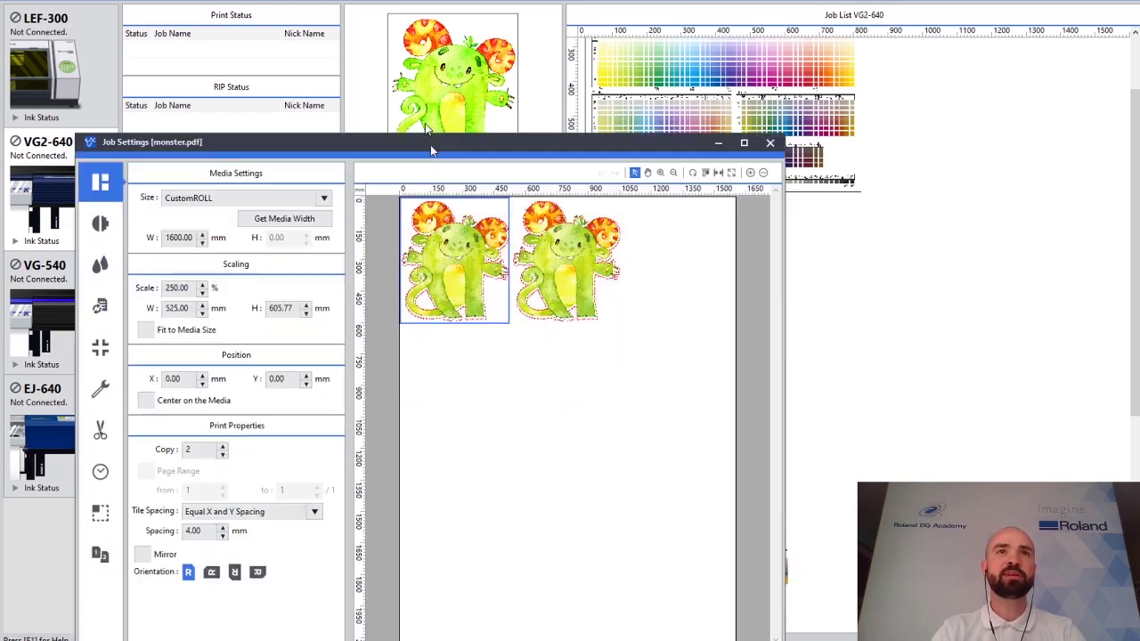
double_click(428, 141)
double_click(141, 285)
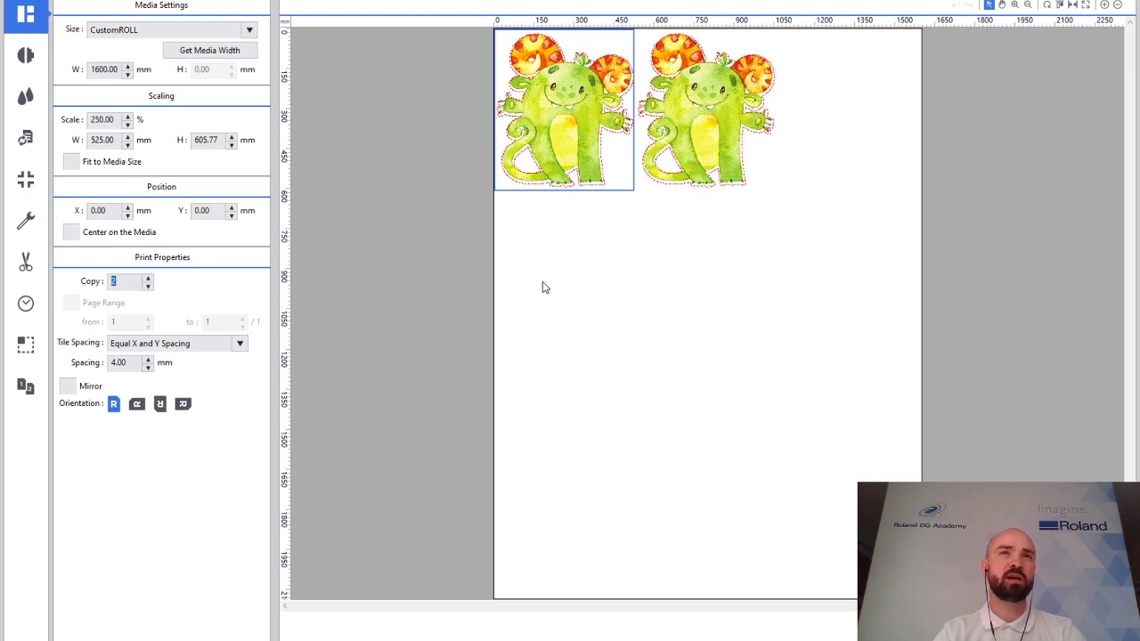
left_click(130, 281)
double_click(130, 280)
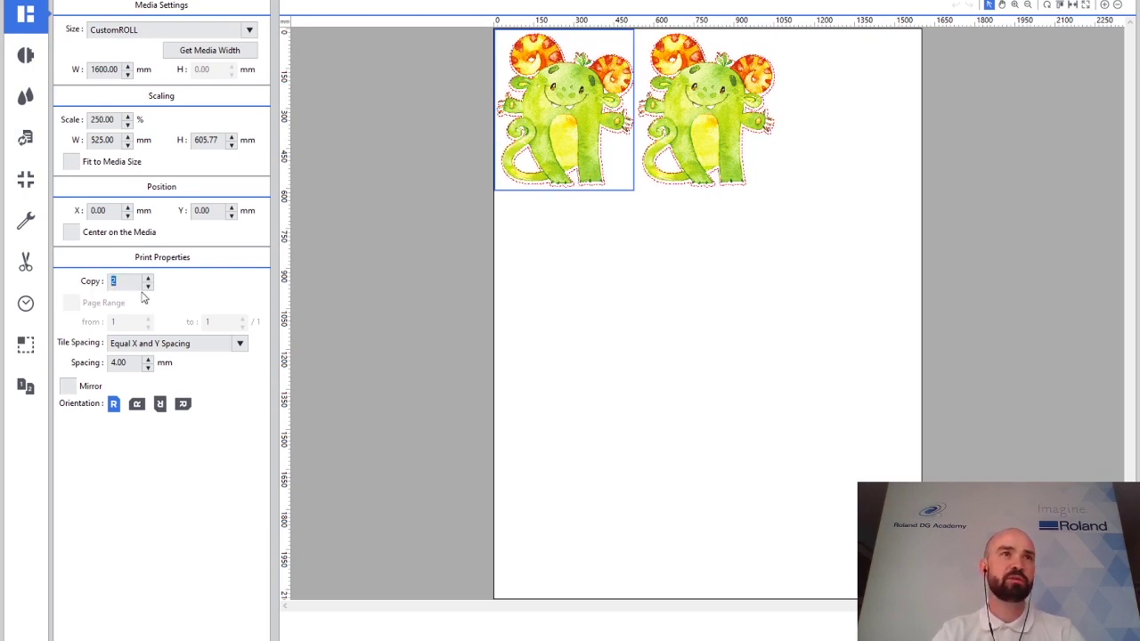
scroll(115, 281, "up", 1)
type("2")
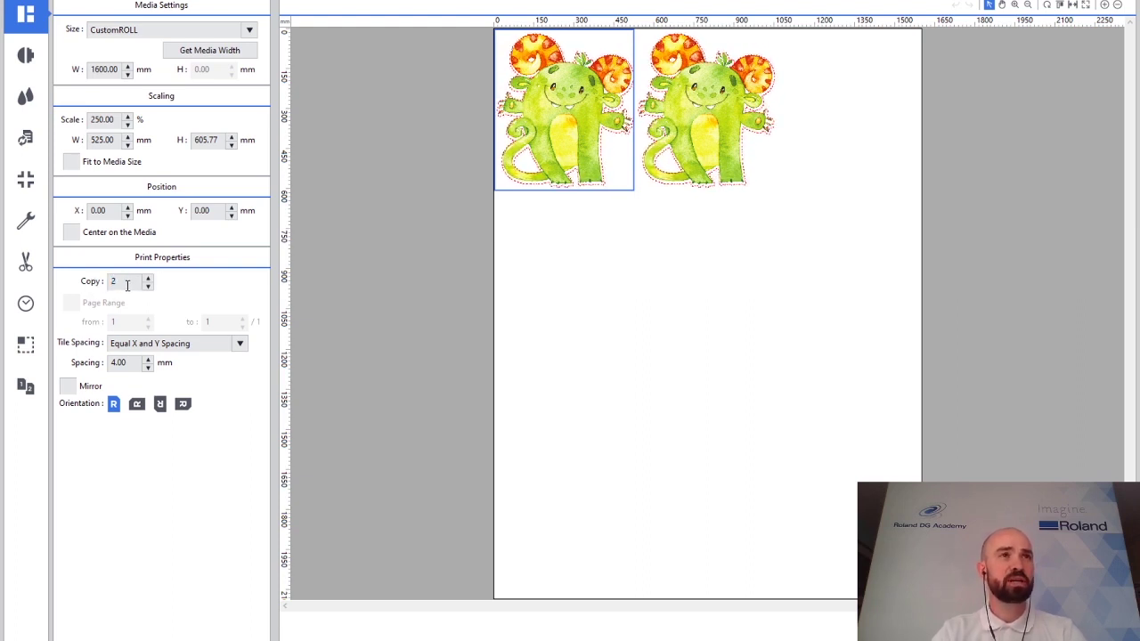
type("0")
key("Return")
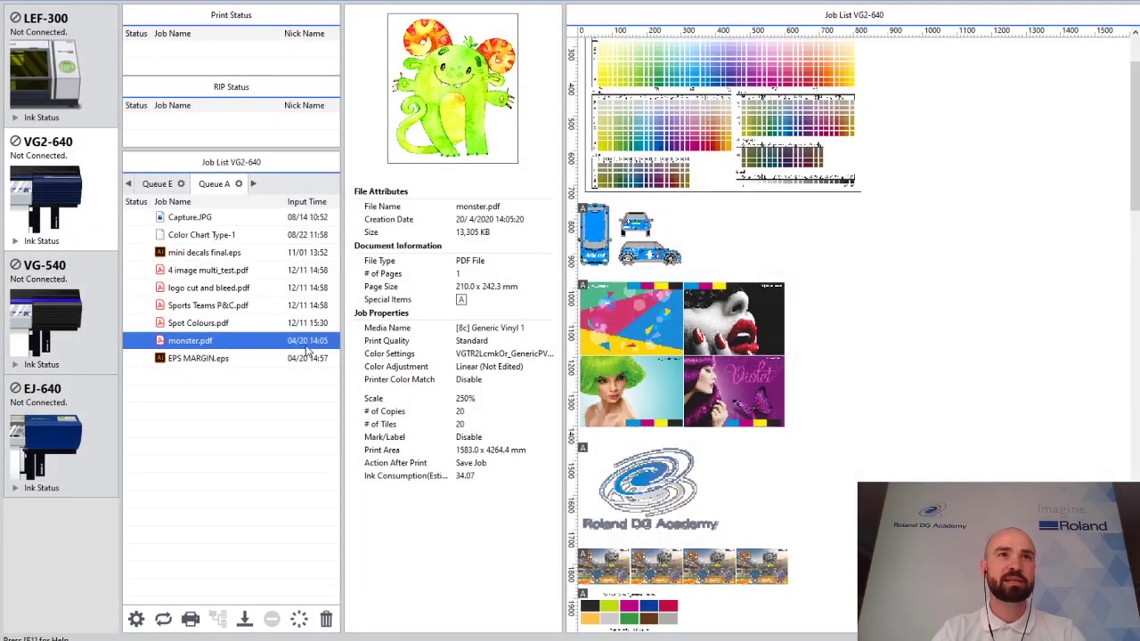
Step: Bring up Advanced Print Settings for monster.pdf via the job list's Print icon
left_click(189, 619)
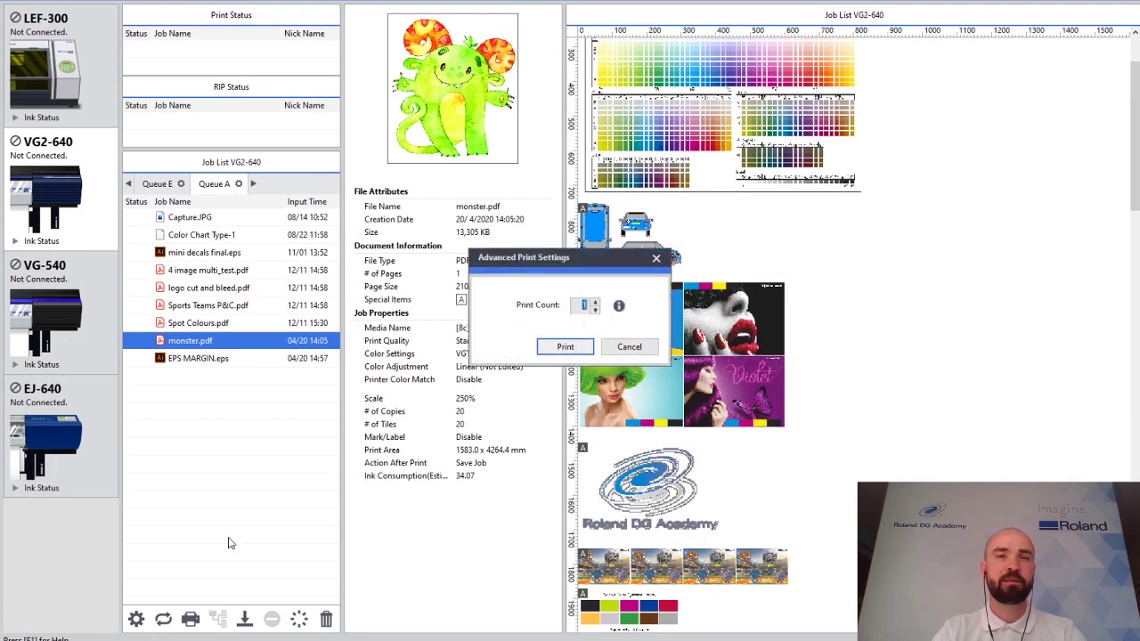